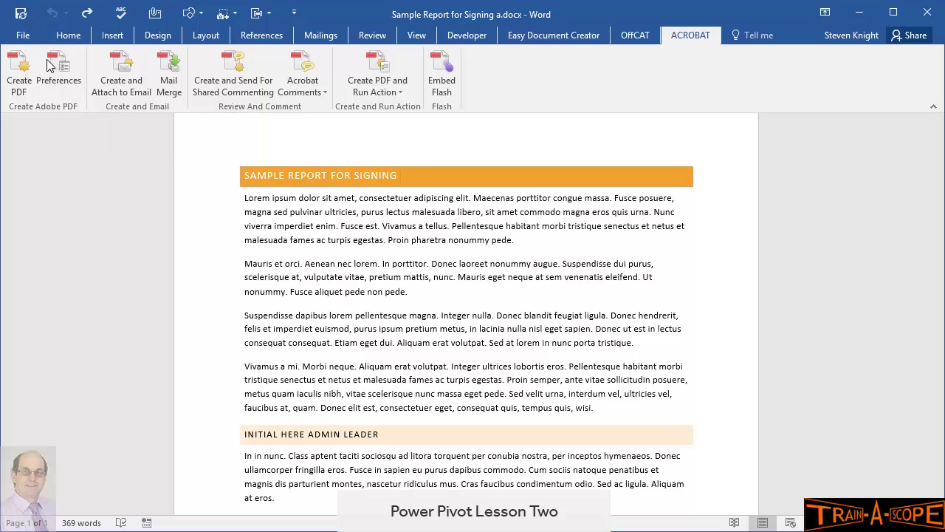
Step: Accept the Acrobat PDF conversion preferences and start Create PDF for the report
click(49, 82)
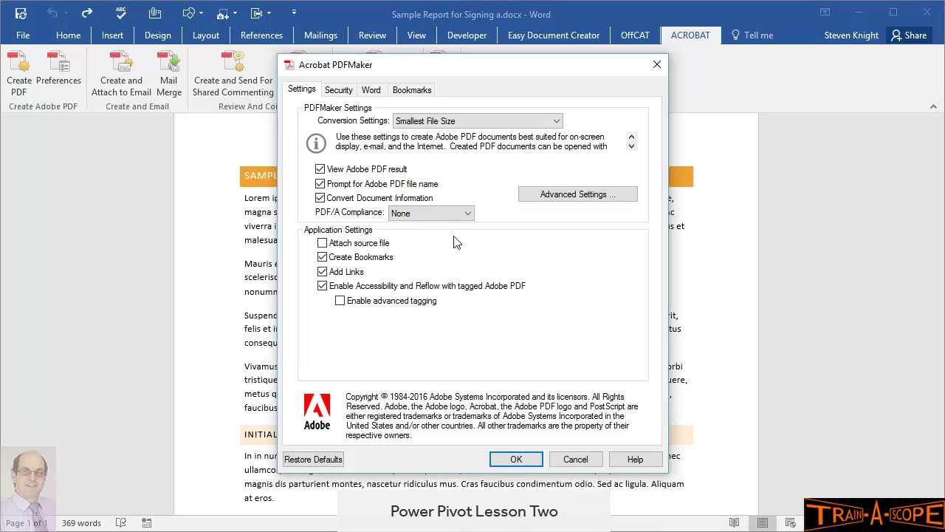
click(514, 459)
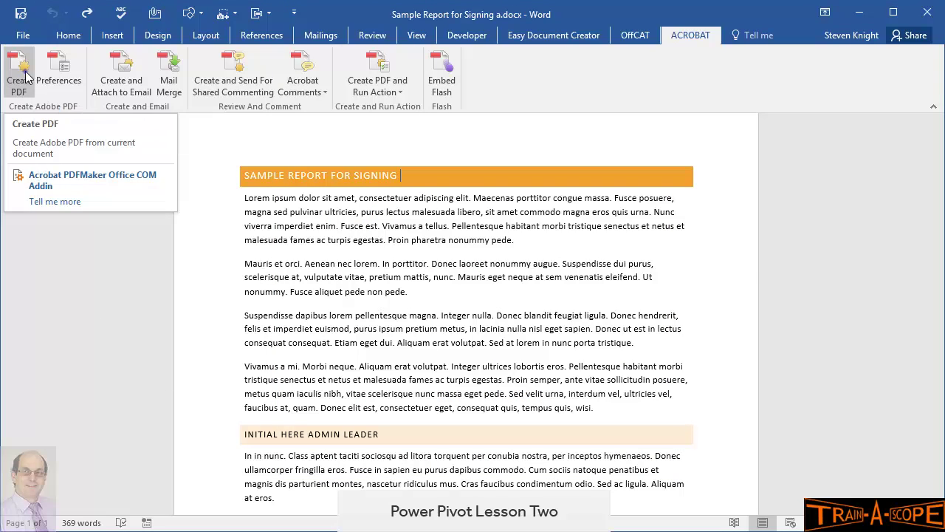
click(24, 74)
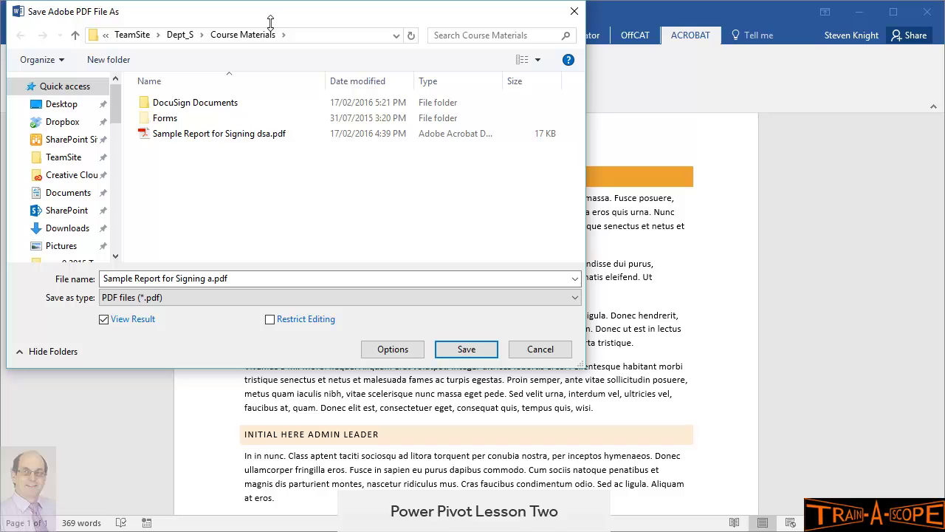
Step: Save the PDF as Sample Report for Signing a1.pdf in Course Materials
drag(260, 18, 302, 40)
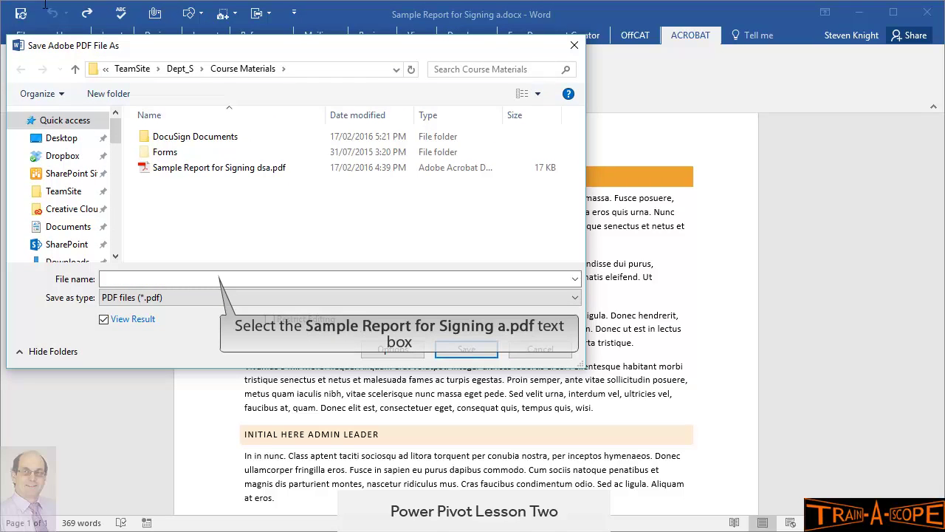
click(212, 279)
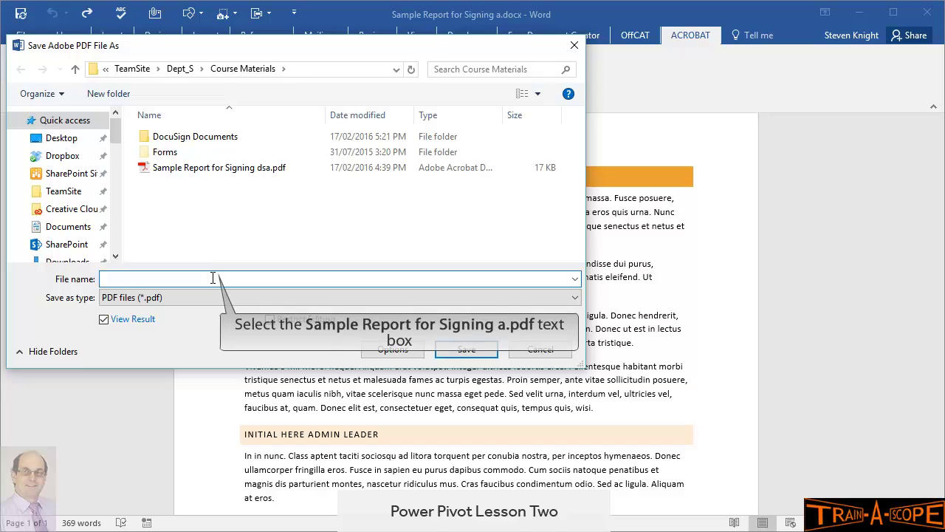
click(213, 279)
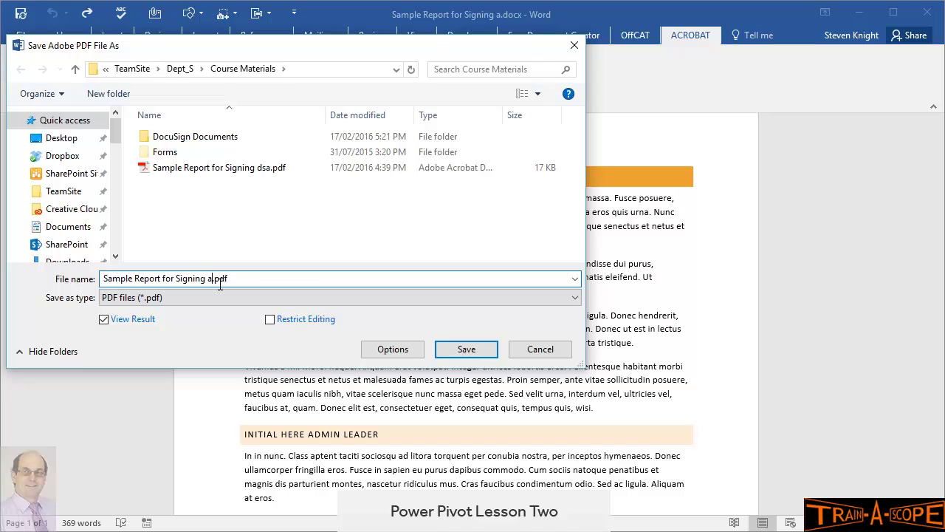
text(1)
click(467, 351)
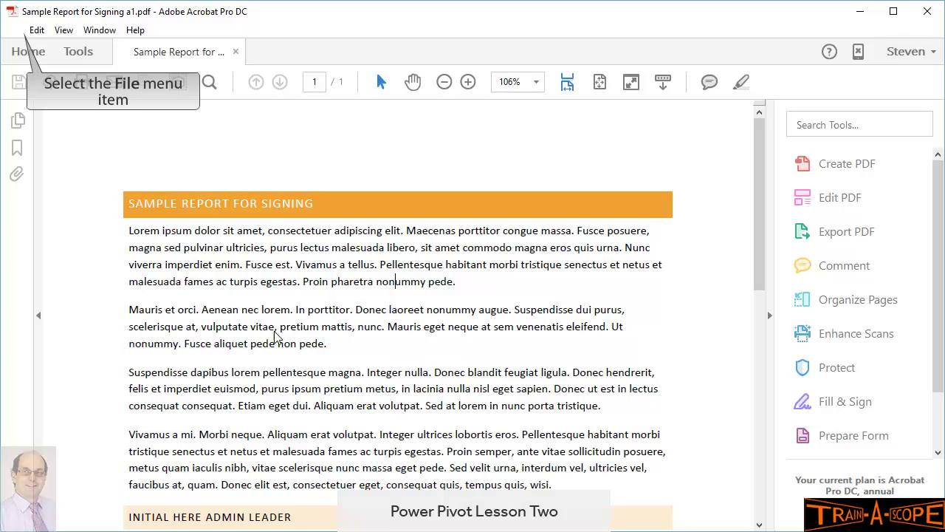
Step: Enter 'Report for Project XYZ' as the Title in File > Properties and apply it
click(17, 33)
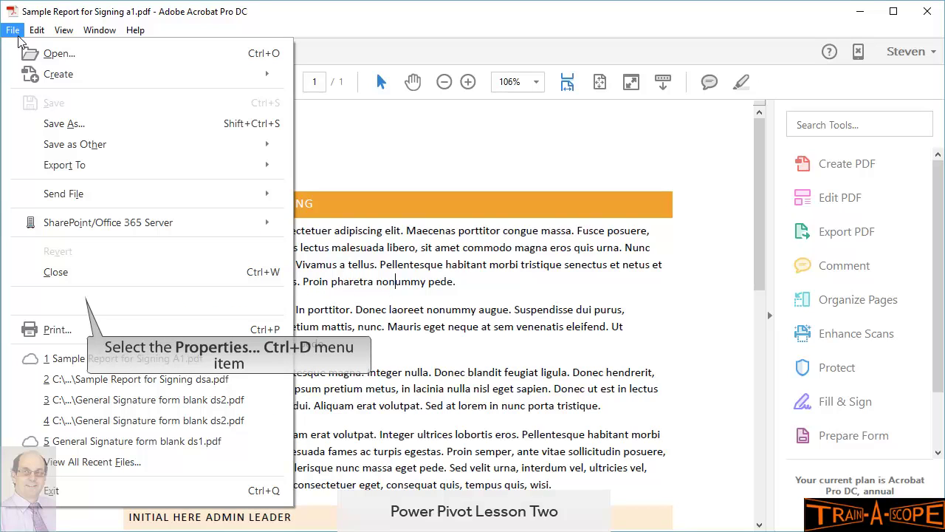
click(80, 299)
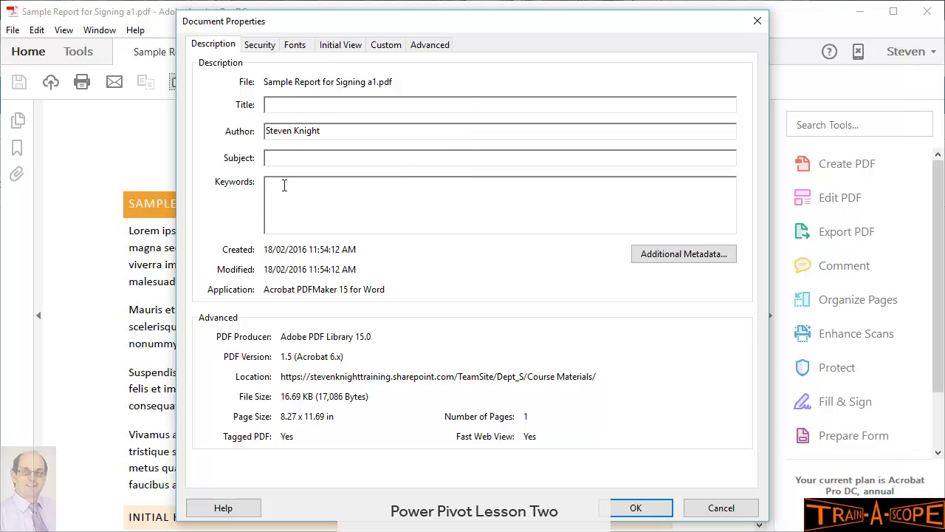
click(296, 103)
text(Report for Project XYZ)
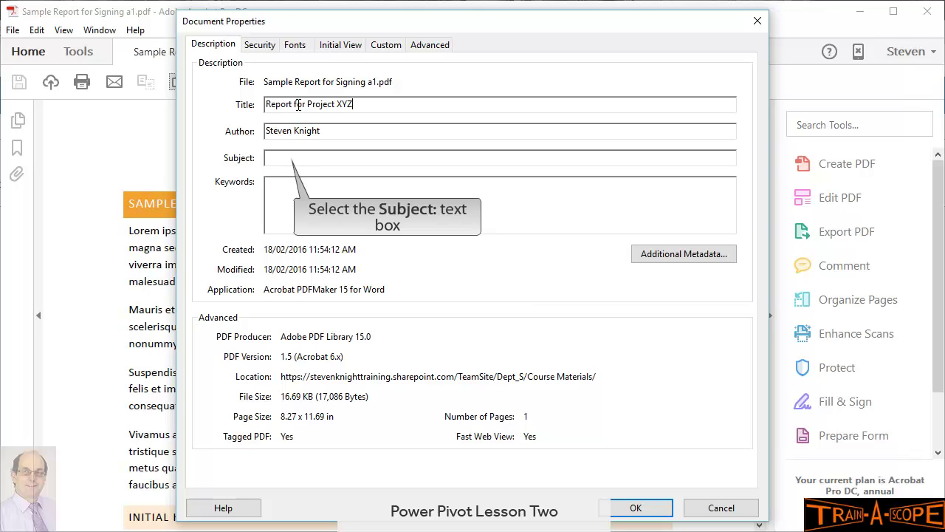
click(286, 162)
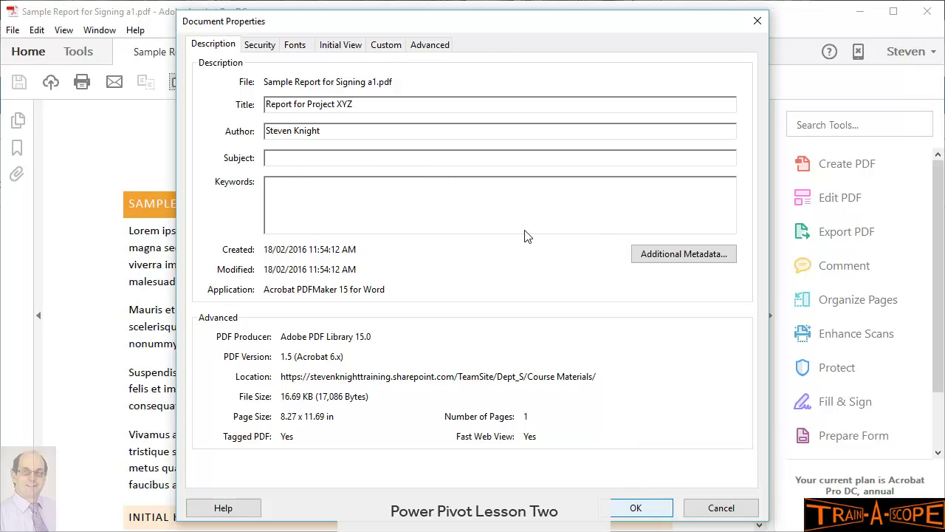
click(635, 509)
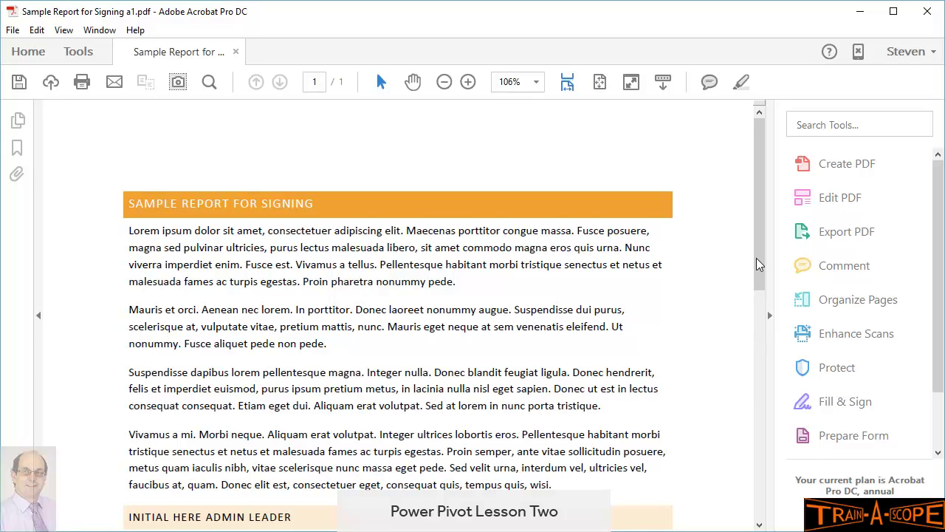
Step: Scroll down the PDF to review the Initial Here and Conclusion sections
drag(760, 253, 760, 352)
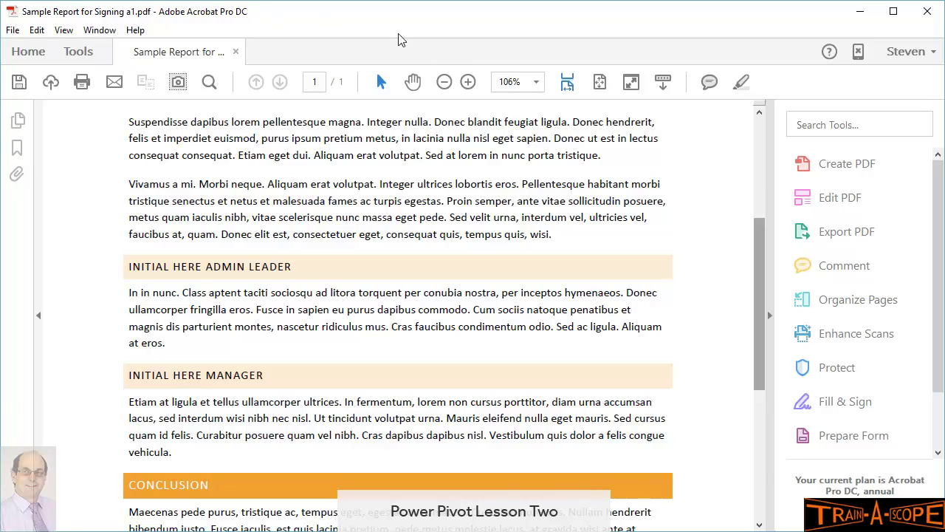
drag(762, 360, 763, 424)
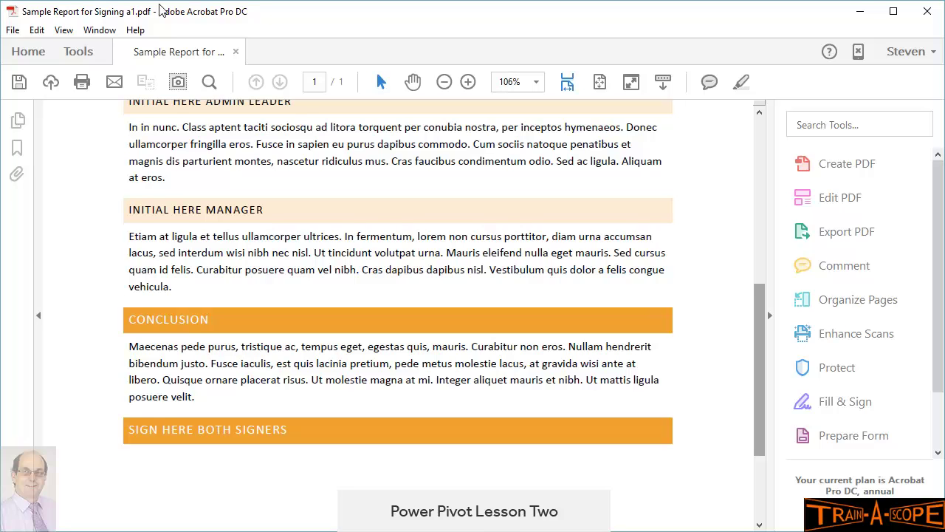
drag(763, 399, 765, 335)
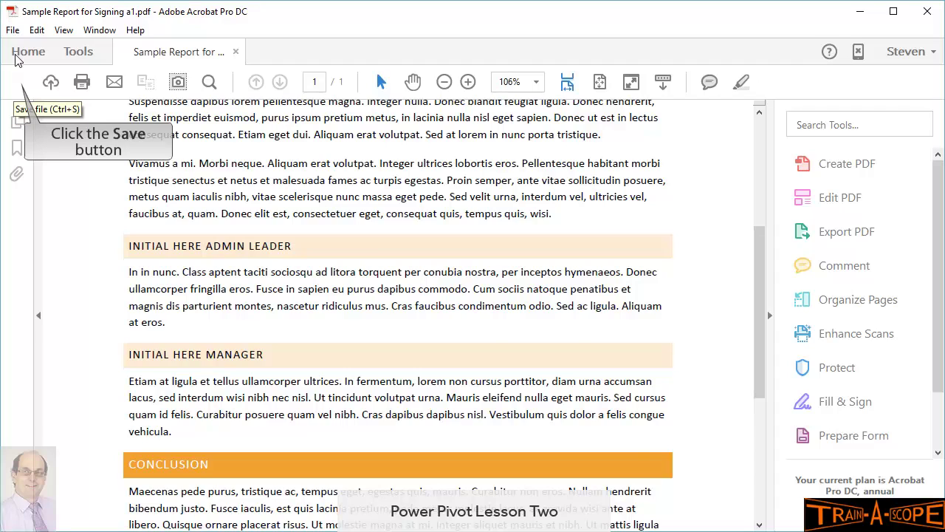
Step: Save back to the server and set the required Title to 'Proposal for Project XYZ'
click(18, 85)
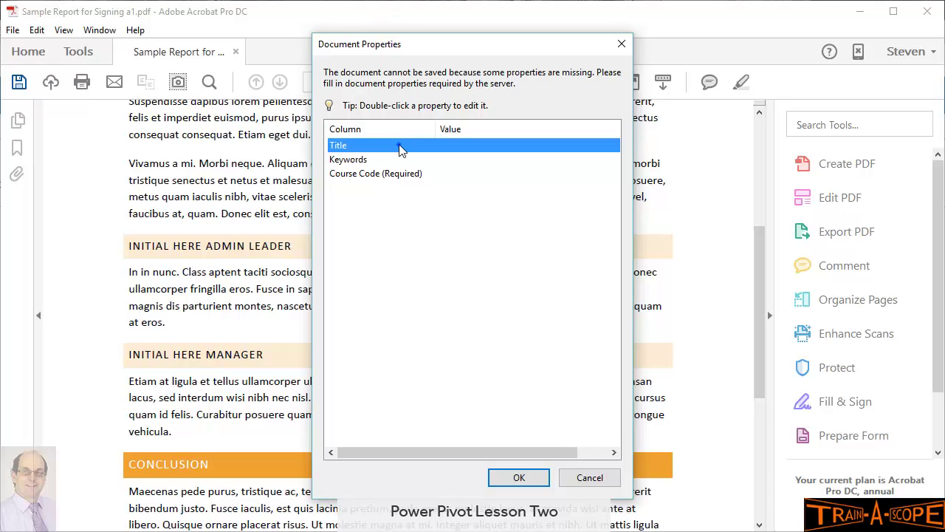
double_click(401, 150)
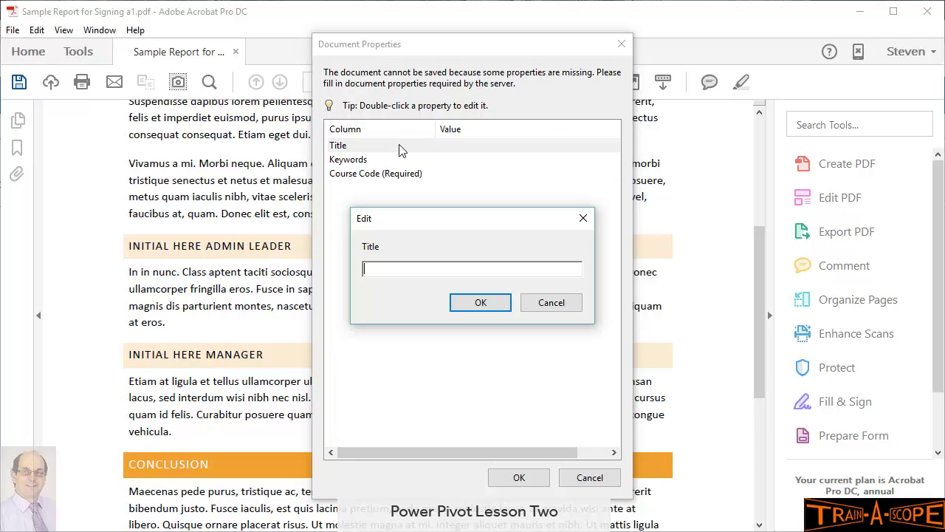
text(Proposal for Project XY)
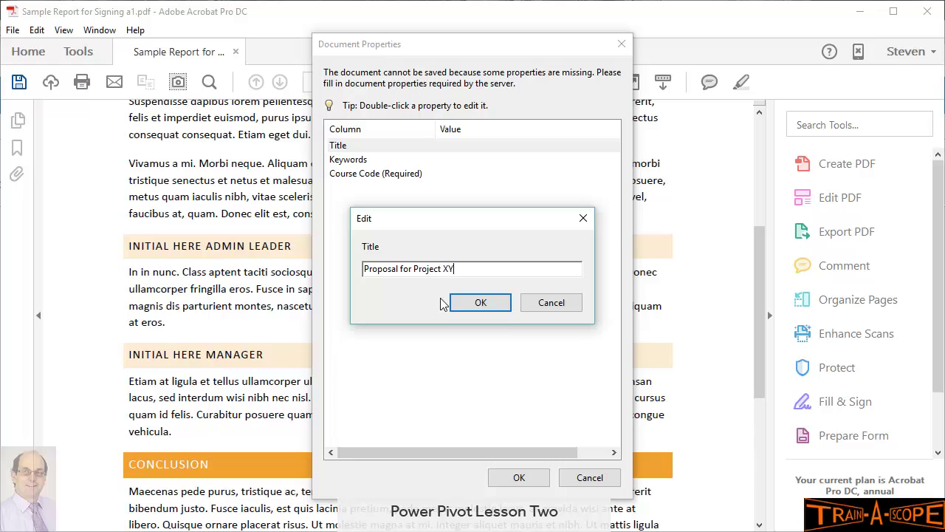
text(Z)
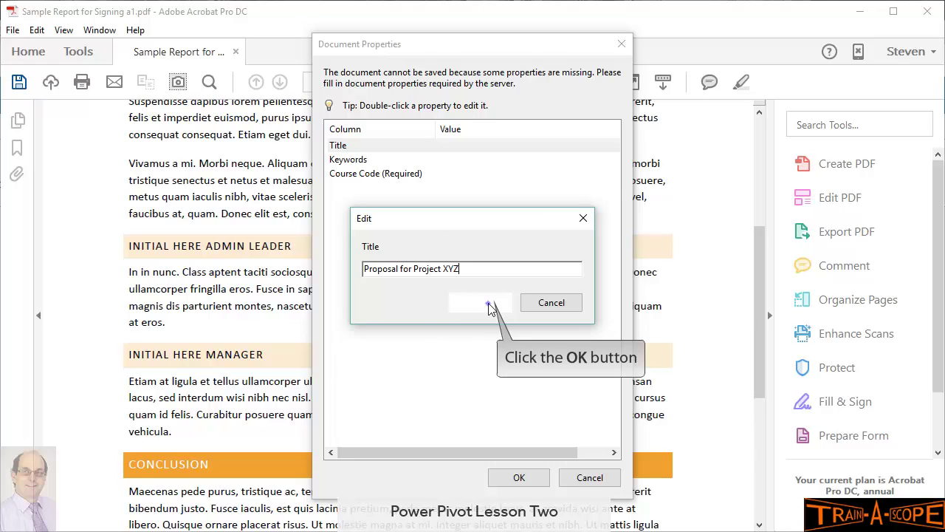
click(489, 307)
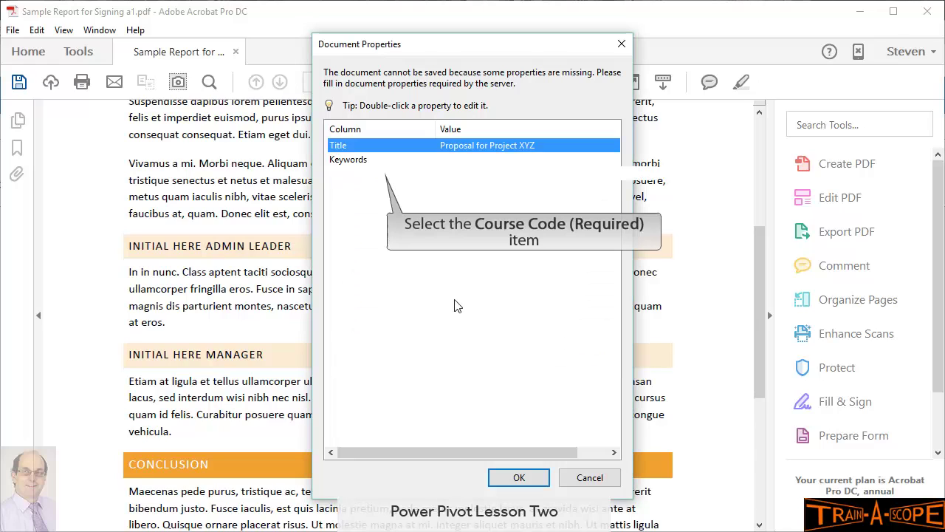
Step: Choose ABC234 as the Course Code, then select the Keywords property
double_click(379, 177)
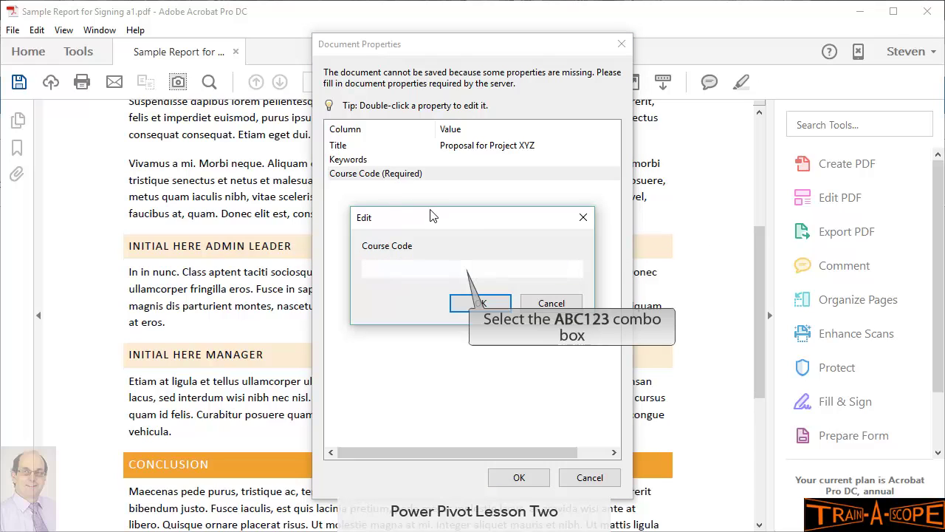
click(459, 272)
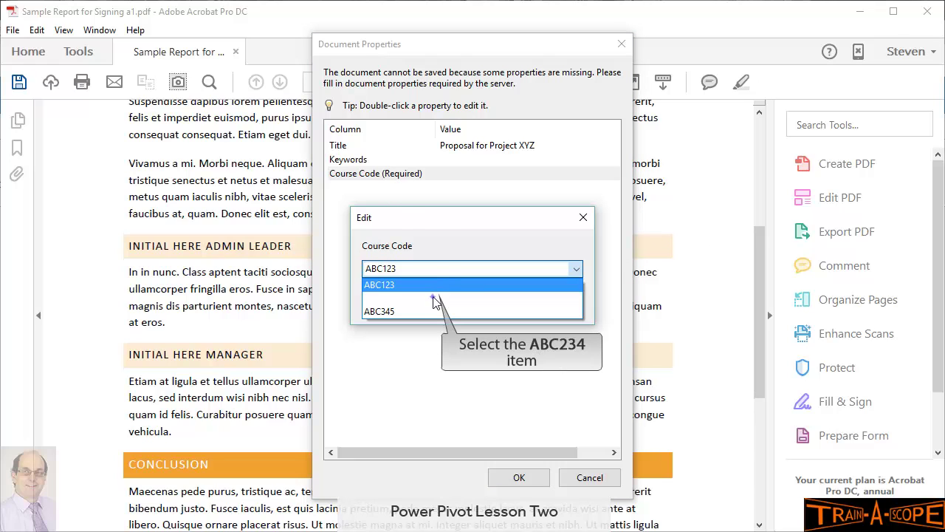
click(439, 302)
click(480, 304)
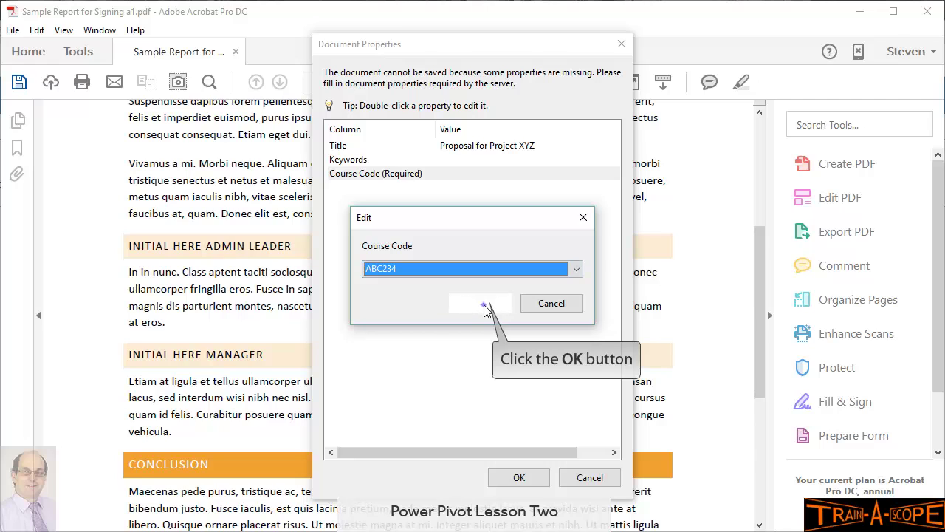
click(390, 161)
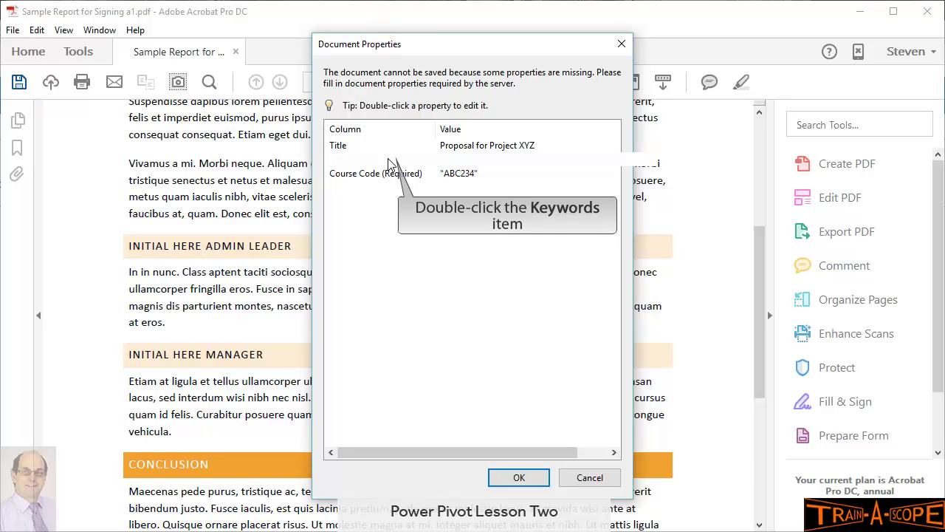
double_click(390, 161)
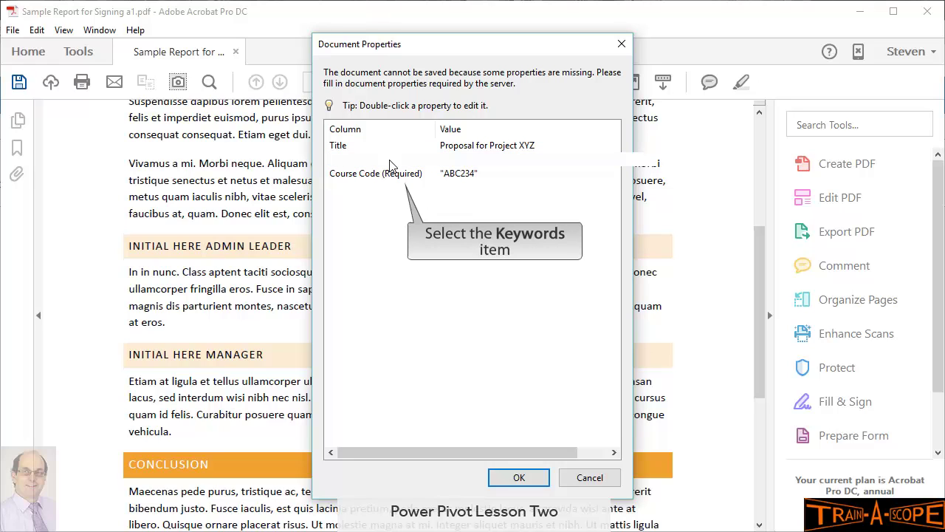
click(393, 161)
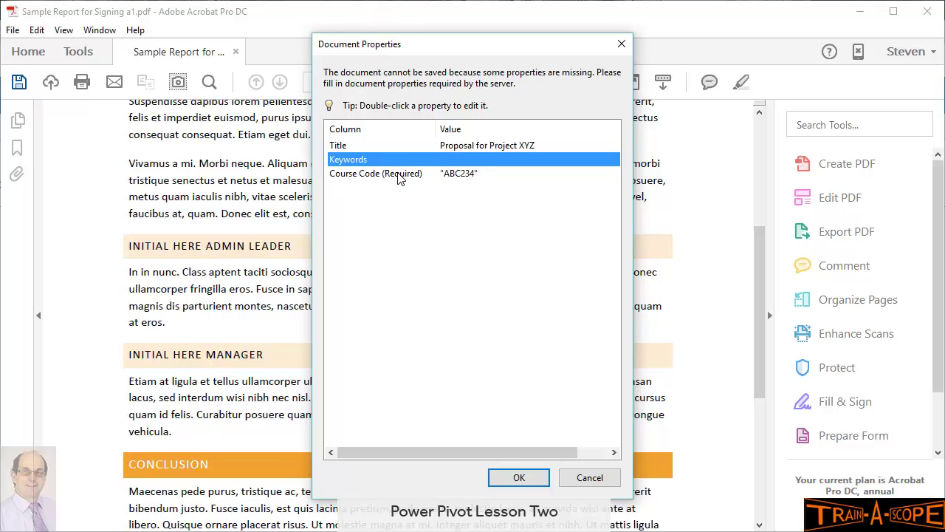
Step: Add the Proposal keyword from the Keywords taxonomy tree
double_click(399, 160)
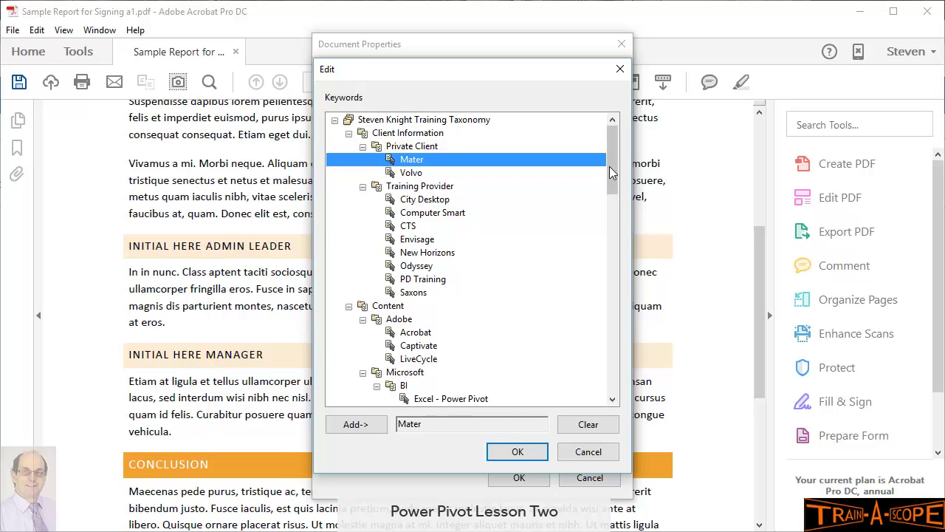
mouse_move(612, 168)
mouse_down()
mouse_move(615, 200)
mouse_move(614, 158)
mouse_up()
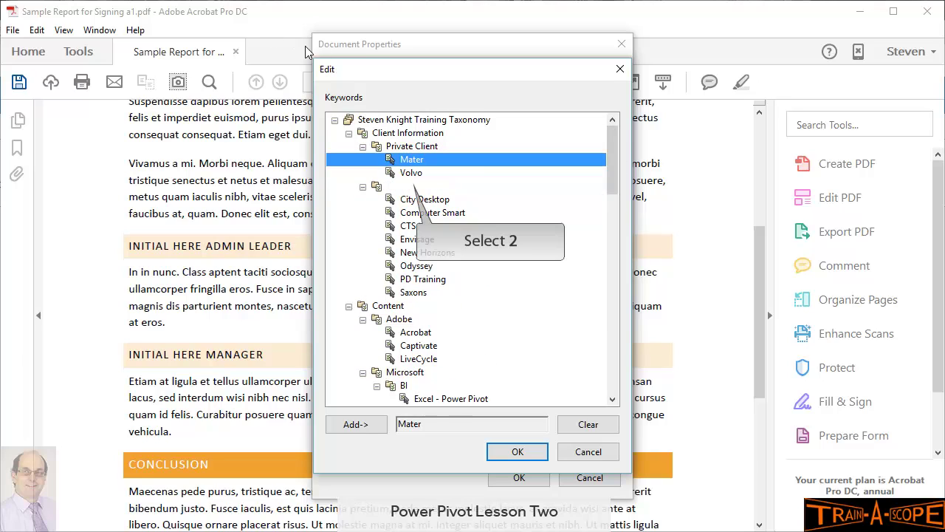
click(410, 189)
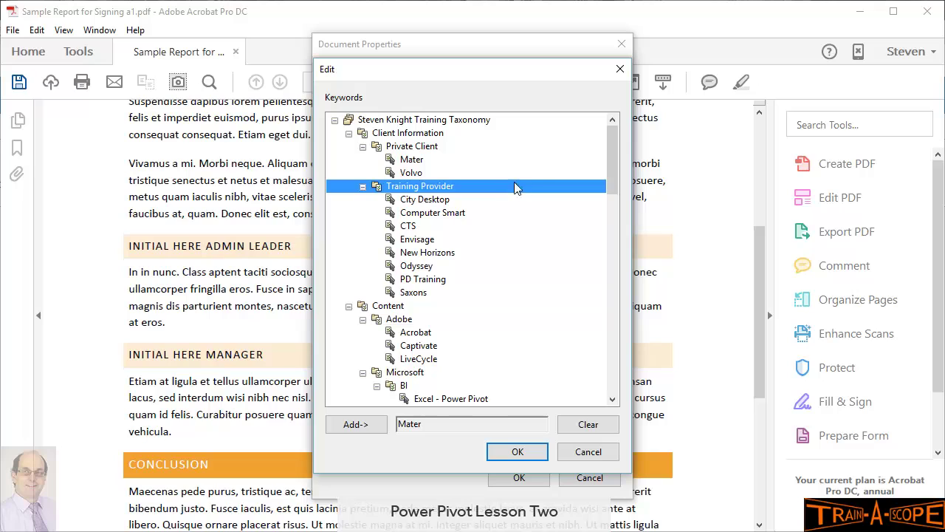
scroll(610, 144, down, 1)
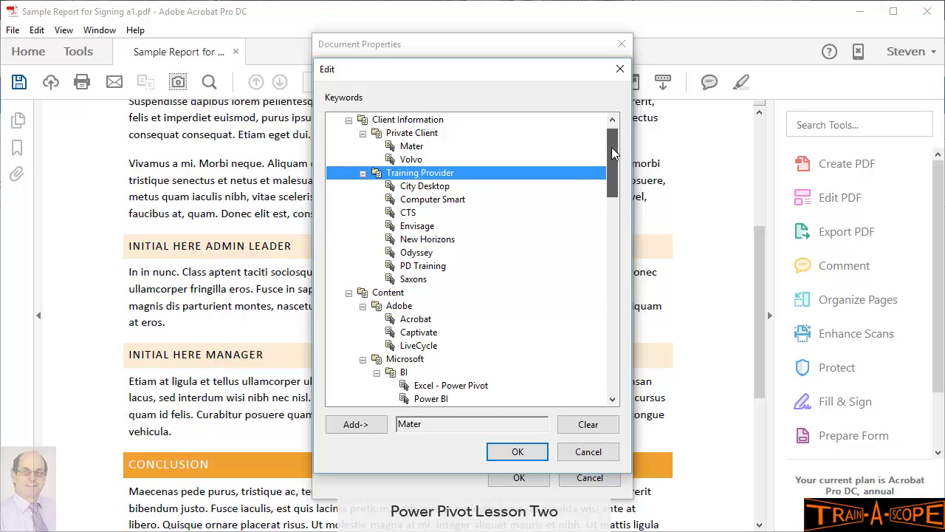
drag(611, 148, 609, 204)
drag(608, 214, 604, 306)
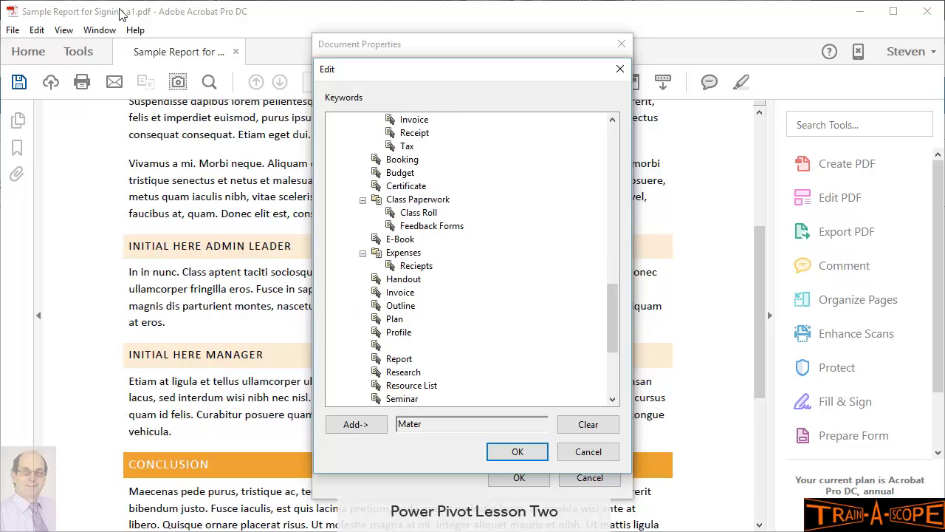
click(392, 344)
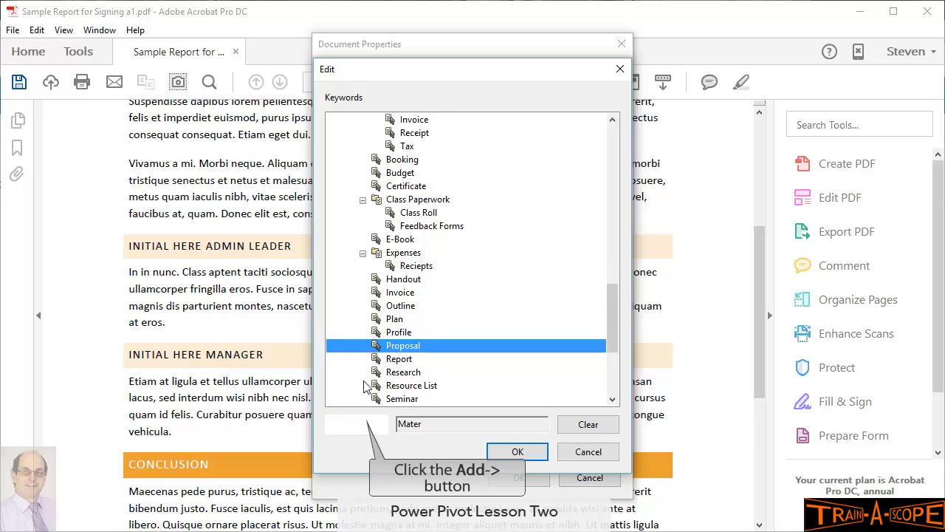
click(362, 425)
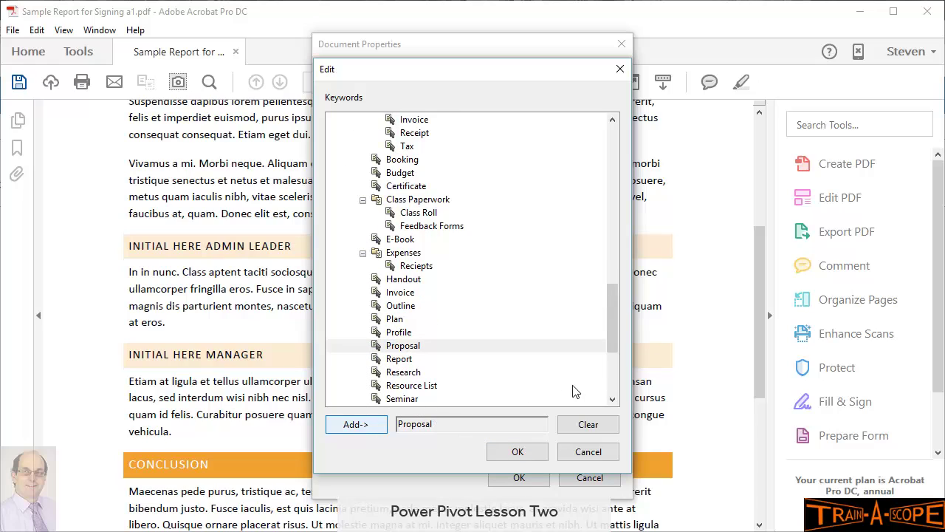
Step: Add the Advanced keyword, then confirm the keywords and Document Properties
drag(613, 320, 614, 371)
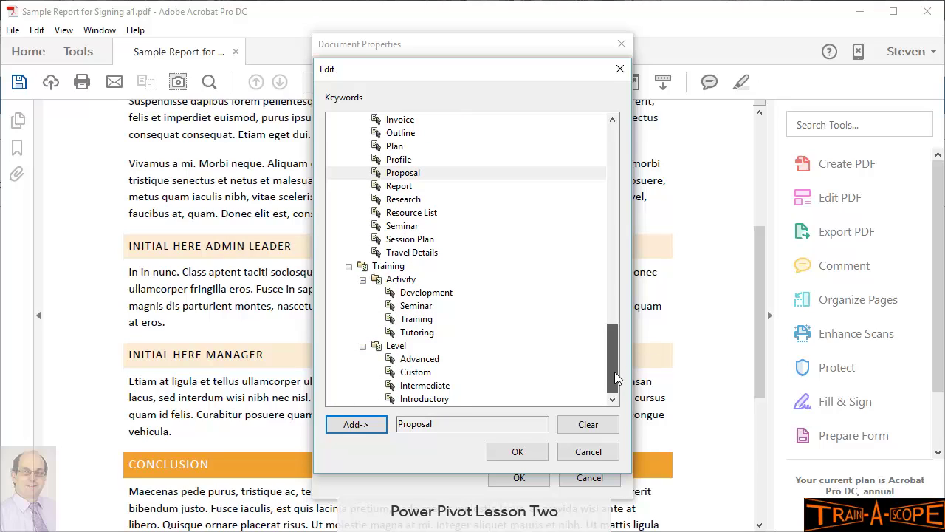
click(420, 359)
click(355, 426)
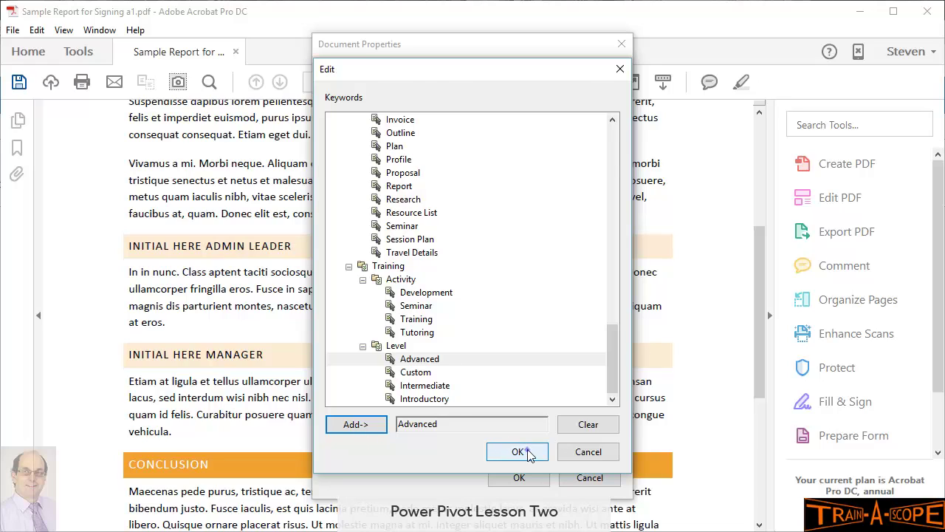
click(518, 452)
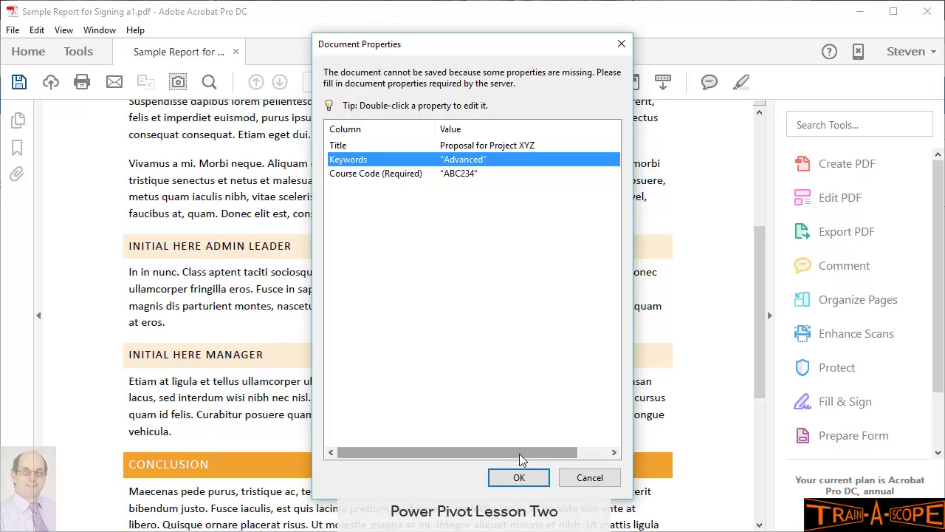
click(519, 478)
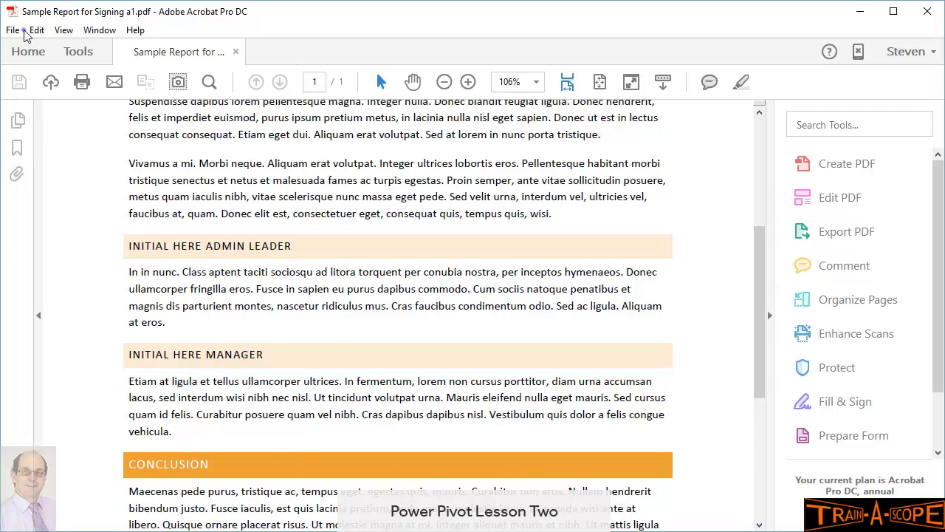
Step: Close the report and check it in with the comment 'ready for signing'
click(24, 32)
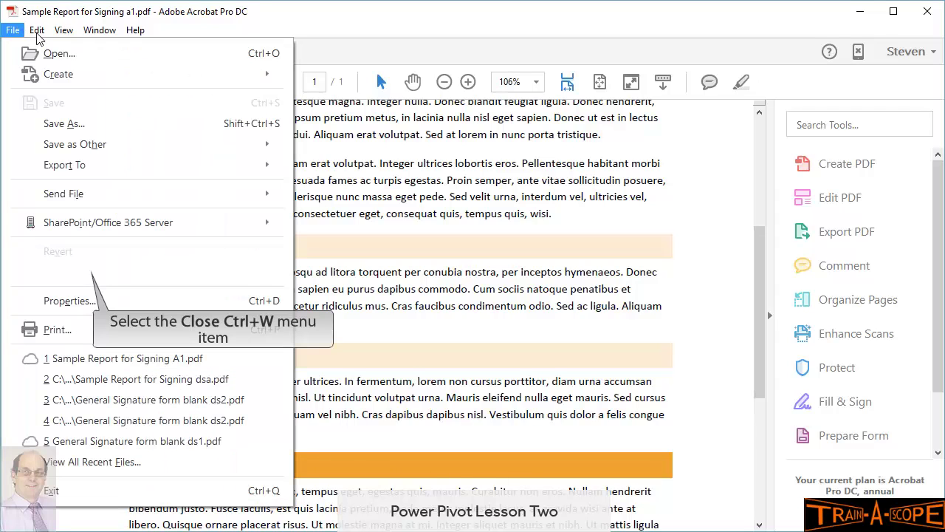
click(85, 277)
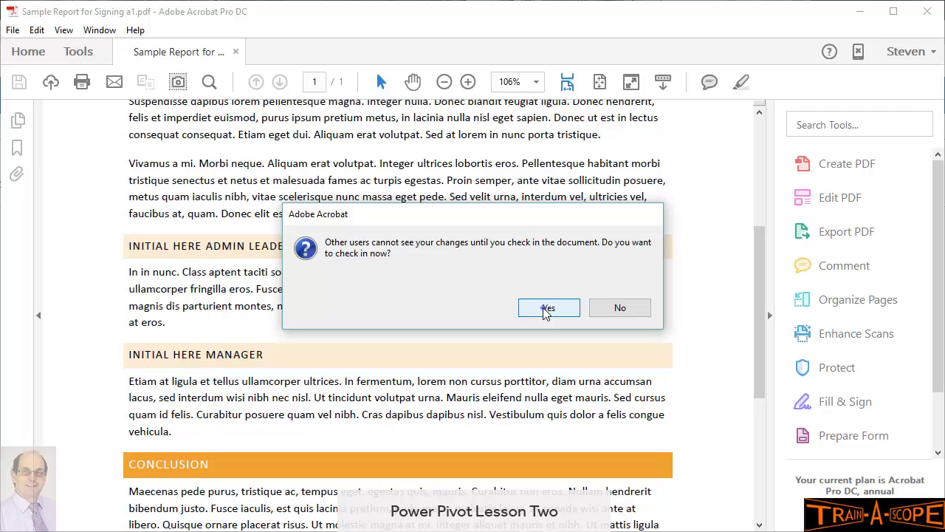
click(546, 308)
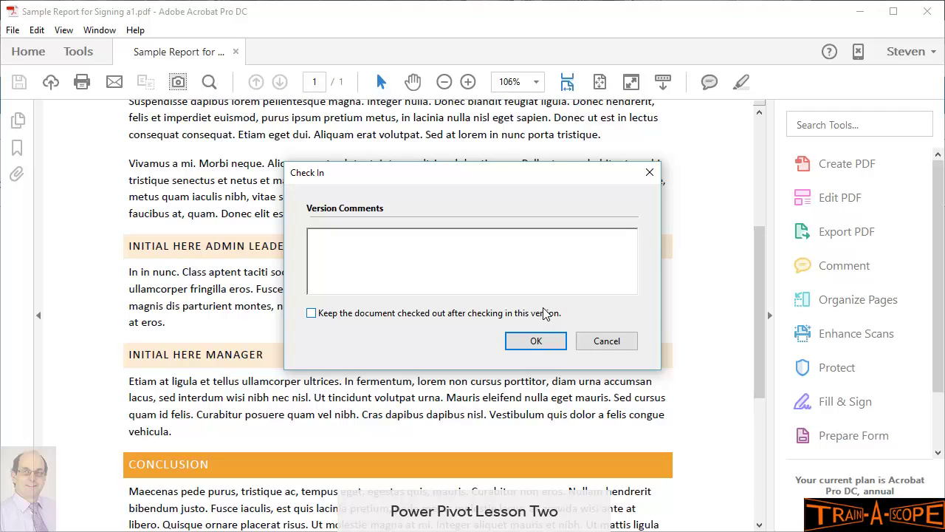
text(ready for signing)
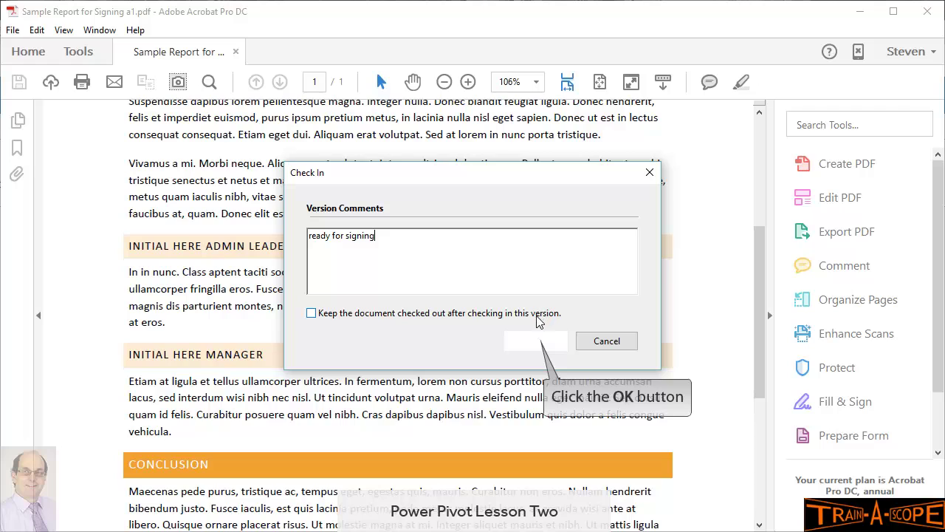
click(535, 341)
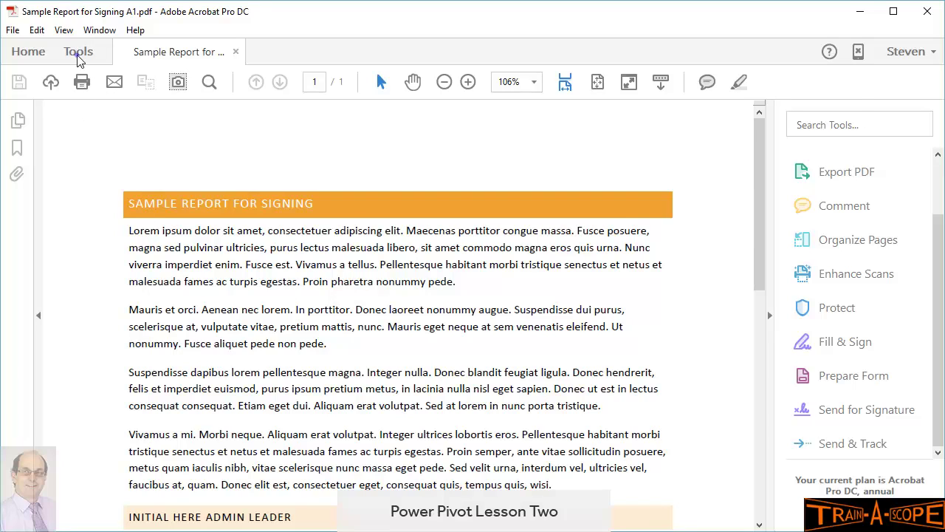
Step: Open Send for Signature from the Forms & Signatures tools with the A1 report selected
click(78, 52)
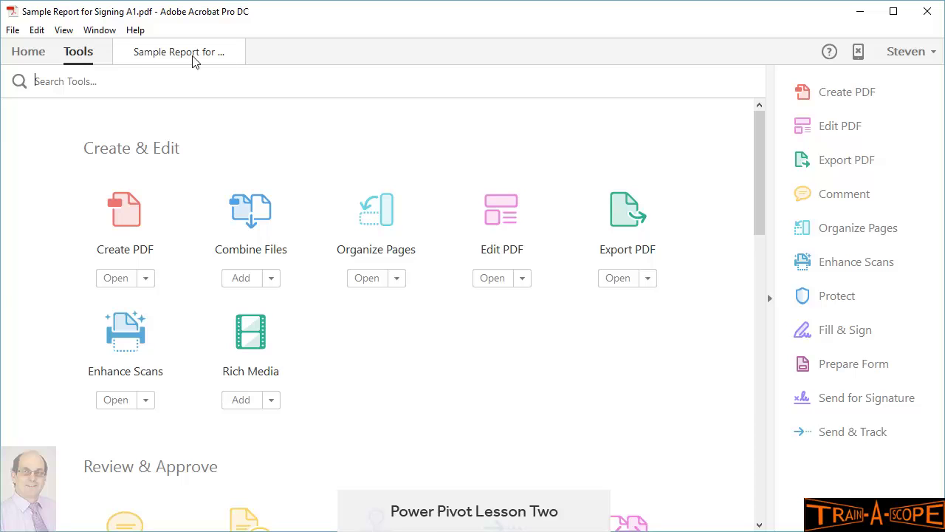
drag(759, 196, 751, 372)
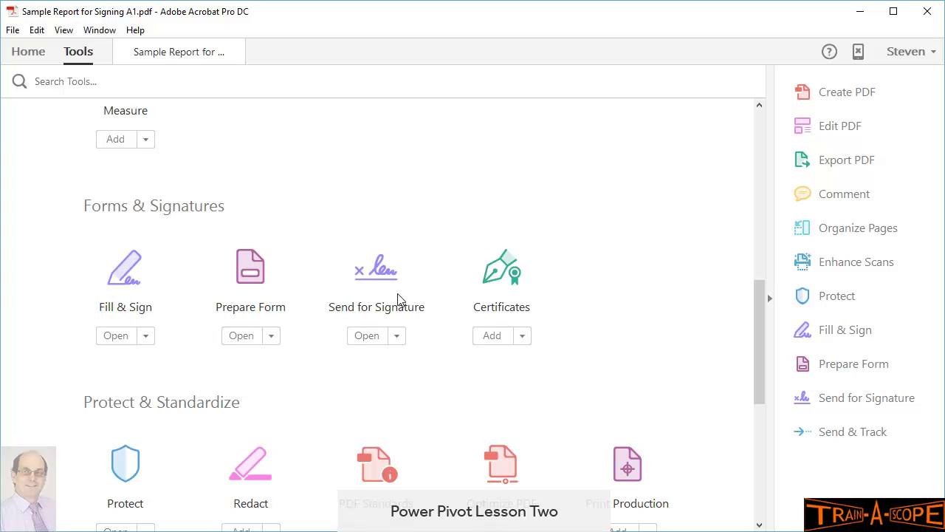
click(399, 336)
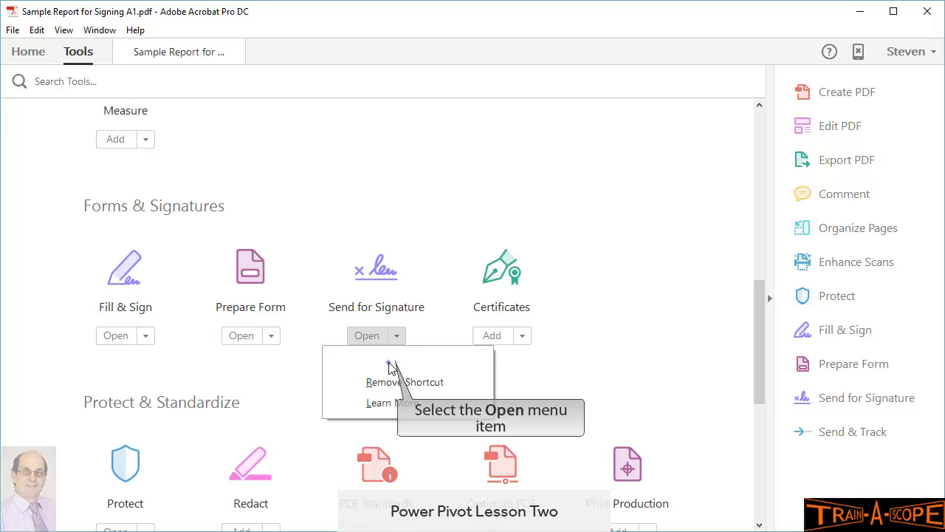
click(391, 369)
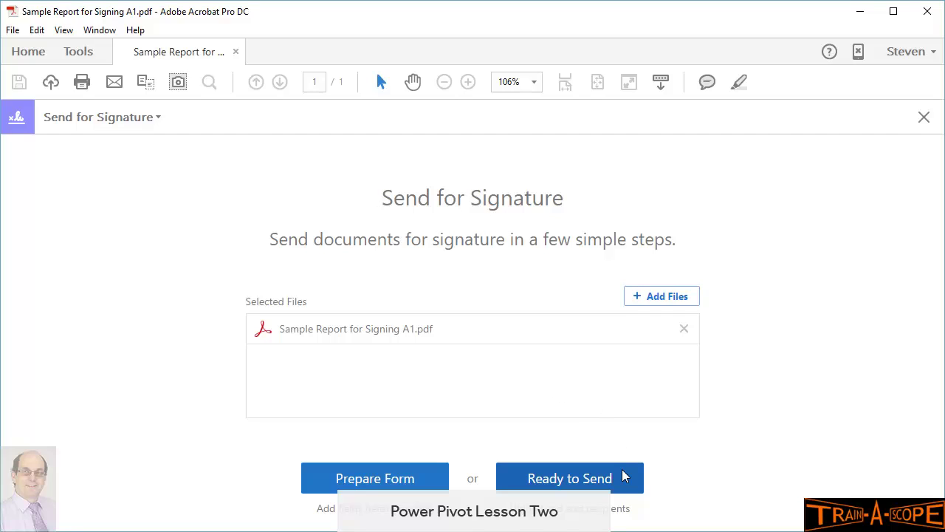
Step: Click Ready to Send to reach the recipients form
click(562, 479)
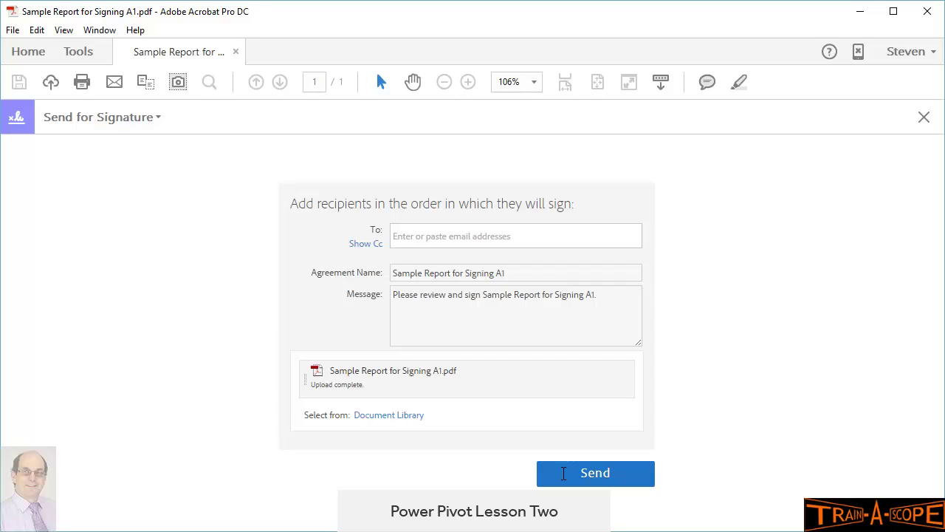
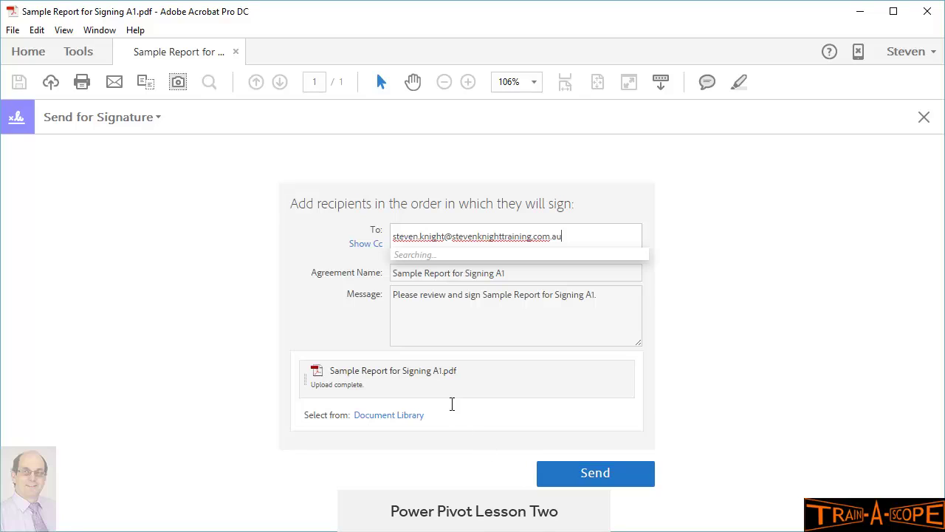
Step: Enter the first signer's e-mail address, correcting a typo along the way
key(Tab)
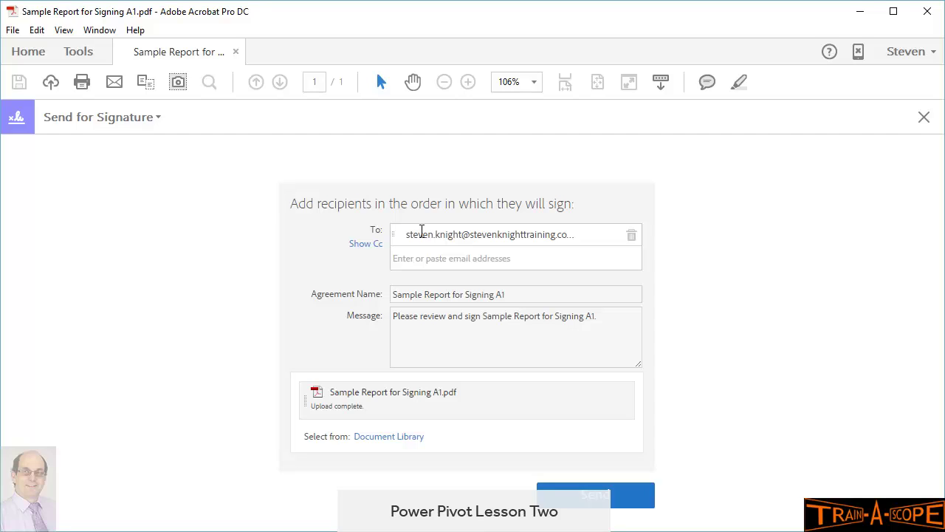
Step: Add the second signer's e-mail address from the suggestion list
text(admin)
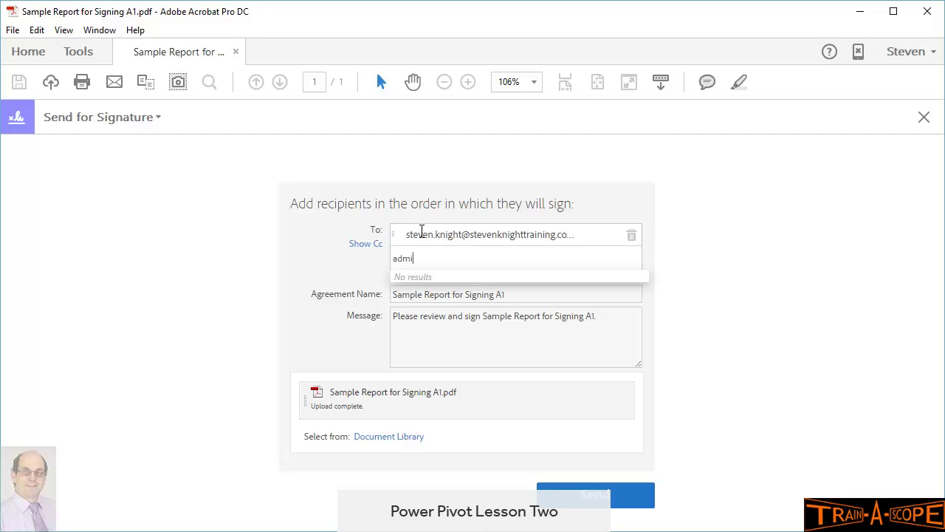
key(BackSpace)
key(BackSpace)
key(BackSpace)
key(BackSpace)
key(BackSpace)
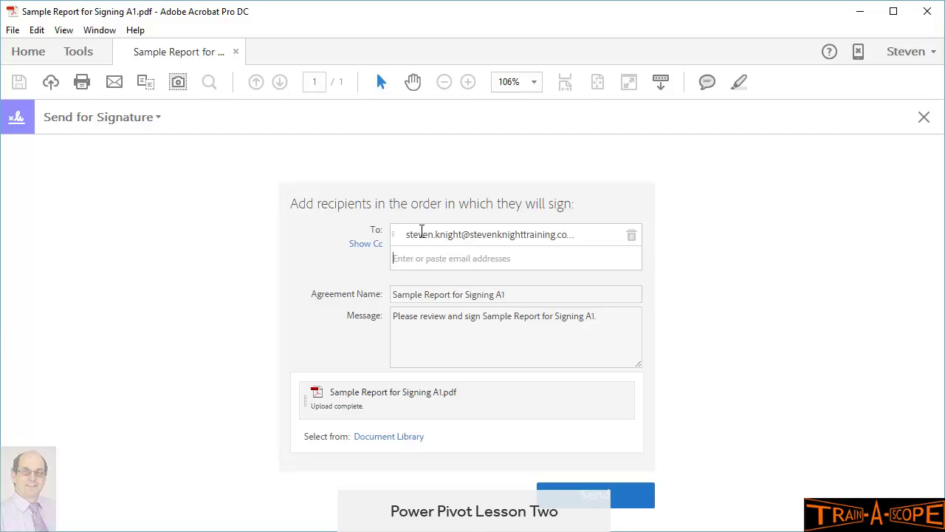
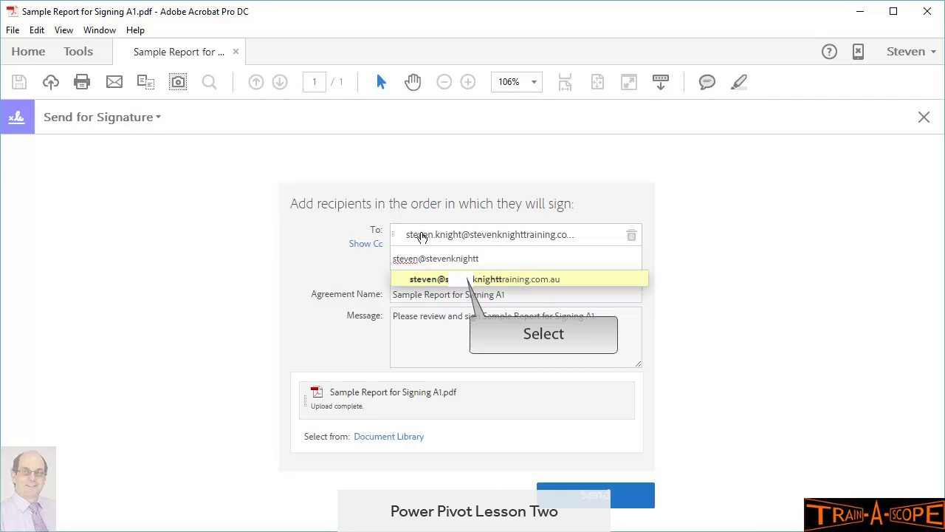
click(461, 279)
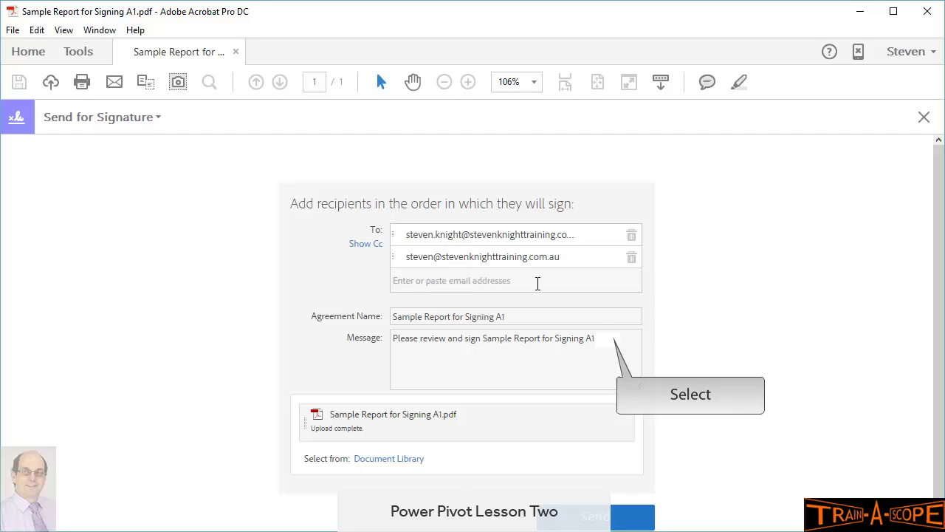
Step: Show the Document Library files available to attach and scroll through the list
click(607, 341)
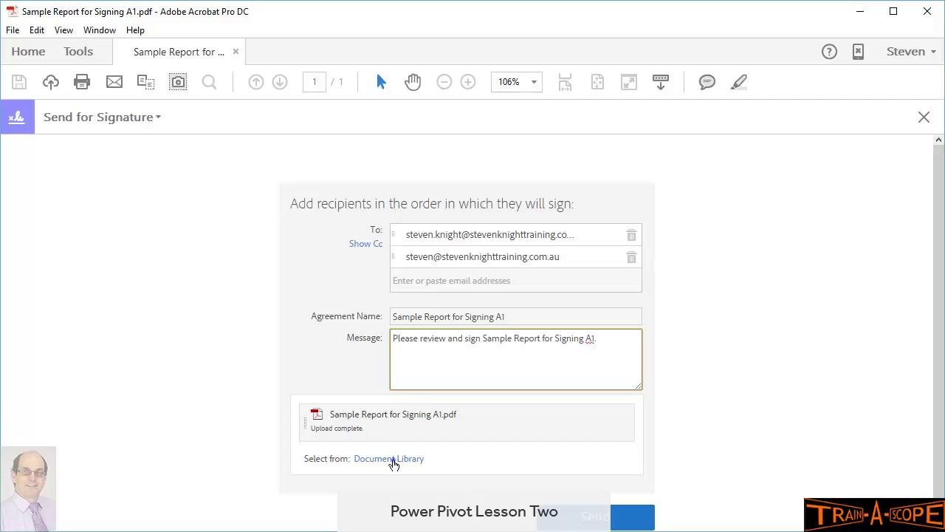
click(393, 460)
scroll(430, 452, down, 1)
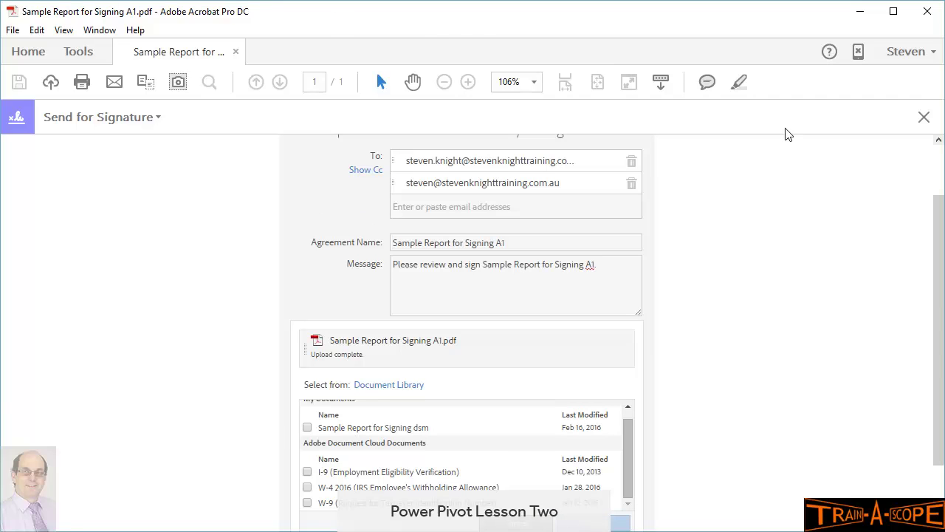
drag(939, 365, 938, 411)
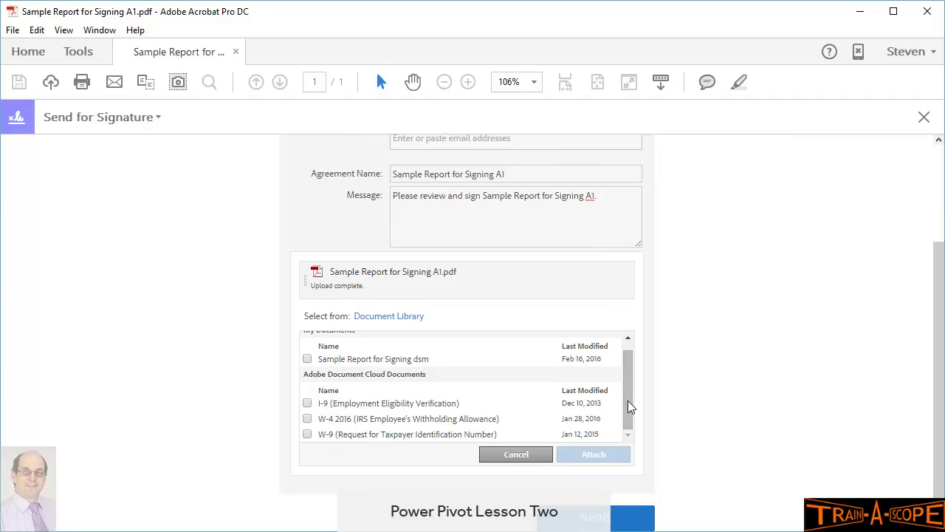
drag(628, 400, 625, 379)
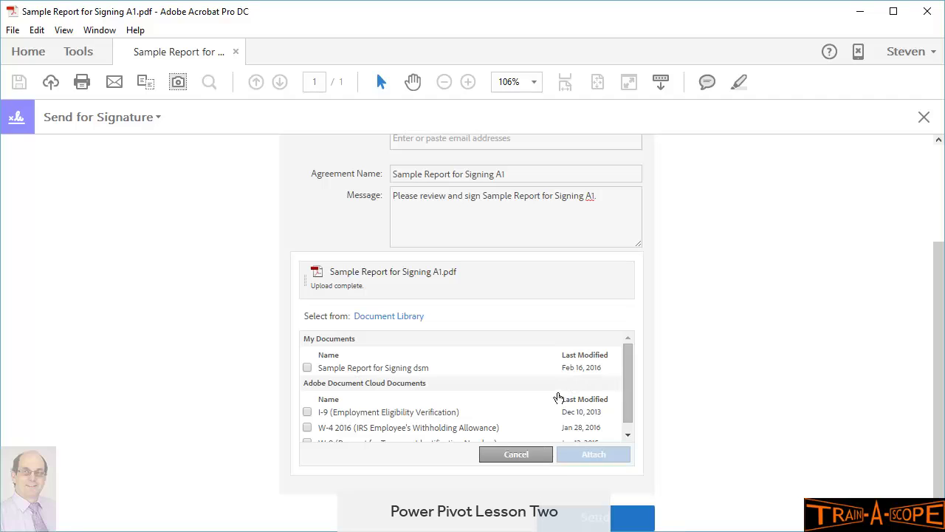
Step: Close the Document Library without attaching files and send Sample Report for Signing A1
click(516, 454)
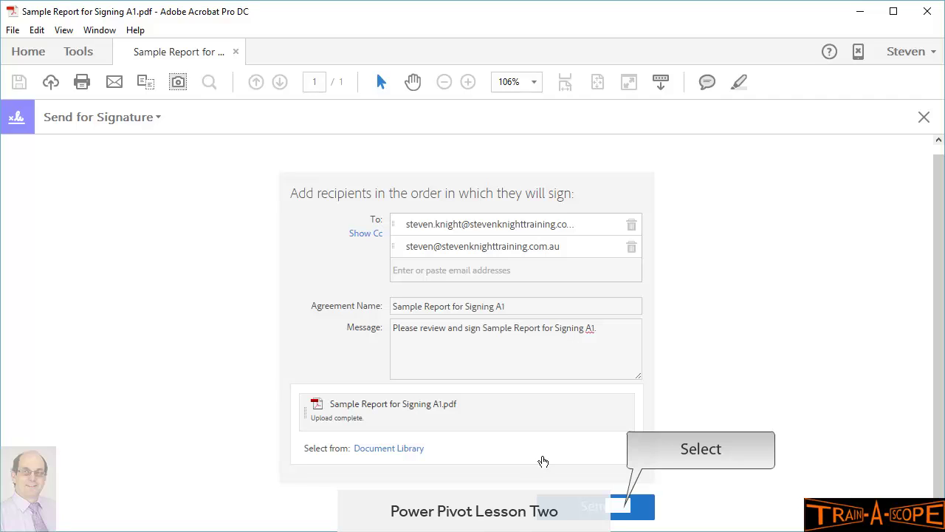
click(619, 509)
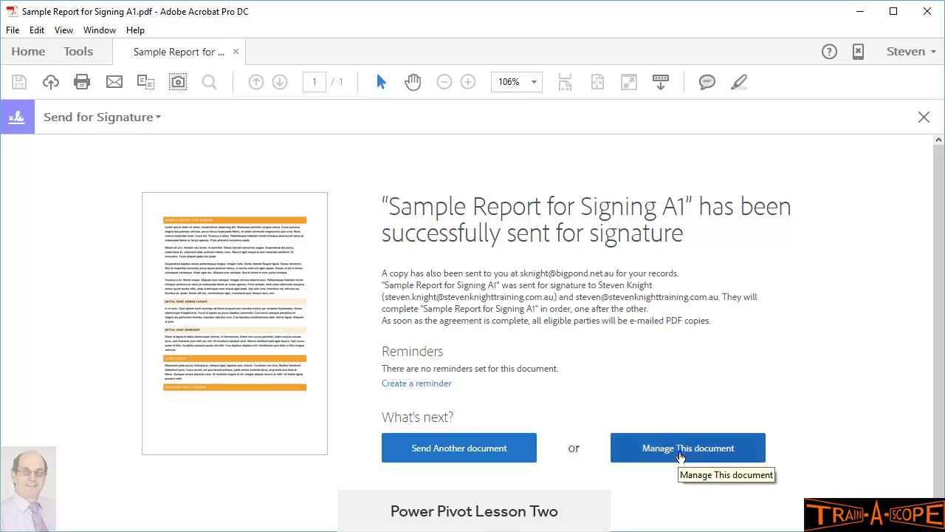
Step: Open the Manage page for the sent Sample Report for Signing A1 agreement
click(680, 452)
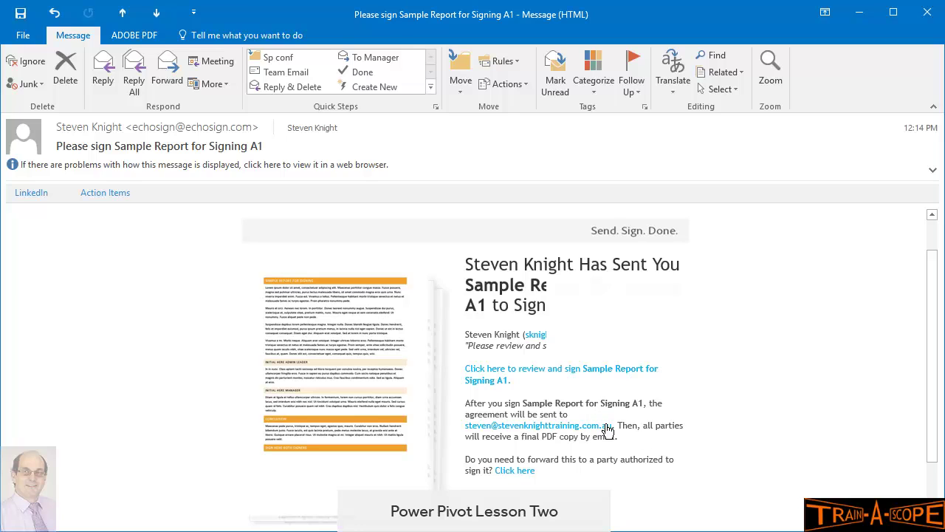
Step: Follow the e-mail's 'Click here to review and sign Sample Report for Signing A1' link
click(580, 377)
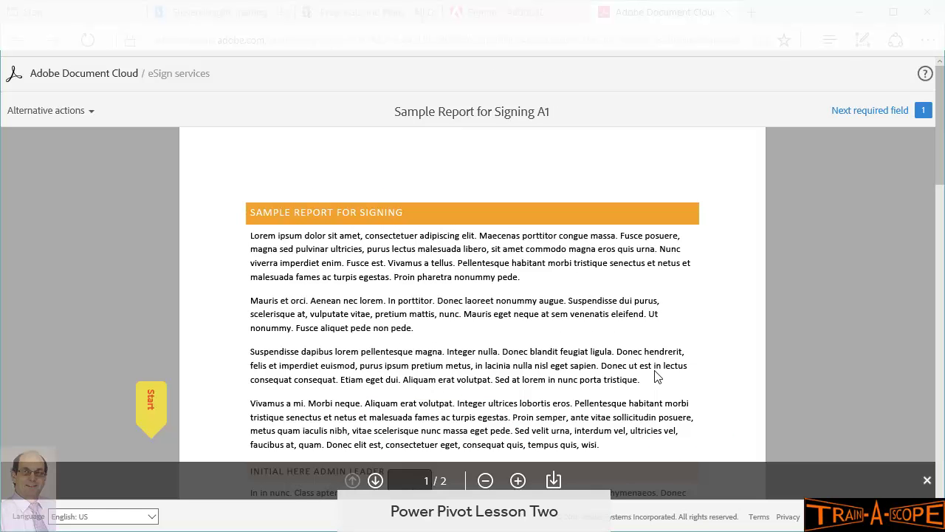
Step: Scroll the signing page down to the Initial Here Admin Leader and Manager sections
scroll(658, 377, down, 5)
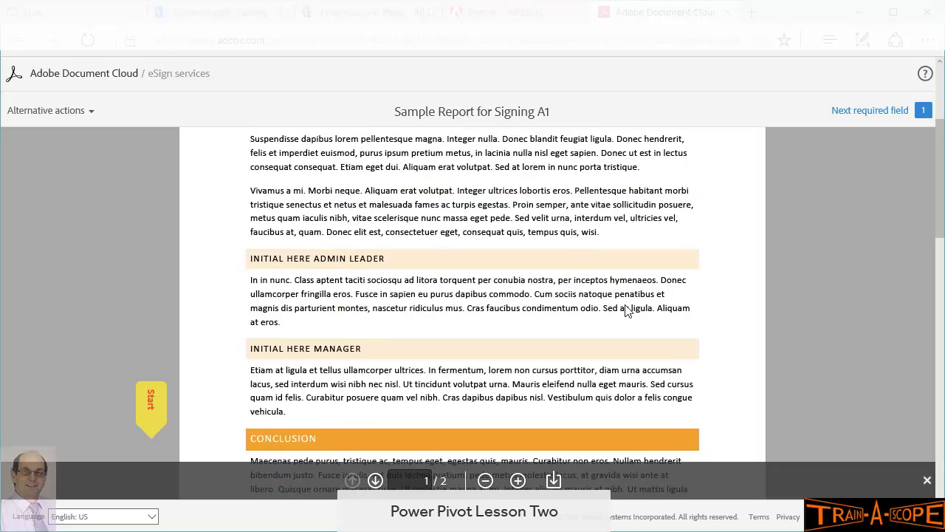
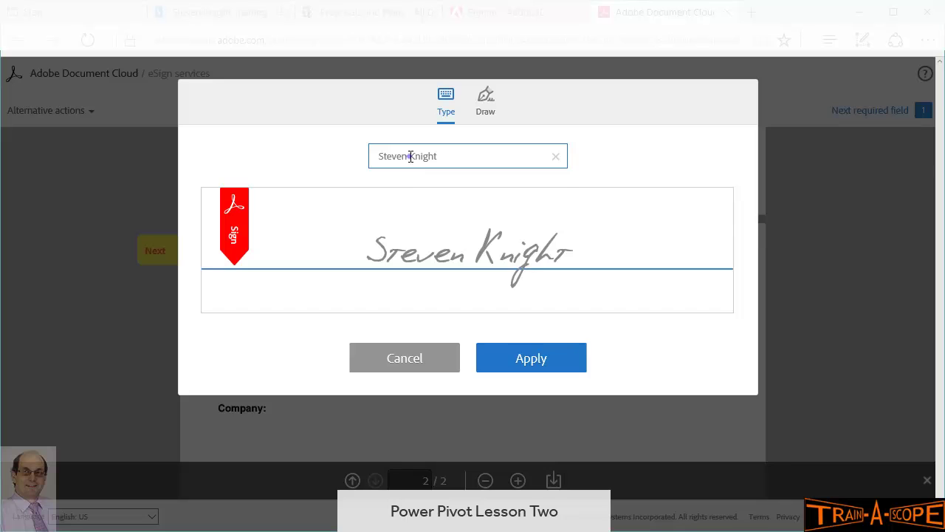
Step: Fill in the signer's name and switch the signature dialog to Draw mode
click(390, 156)
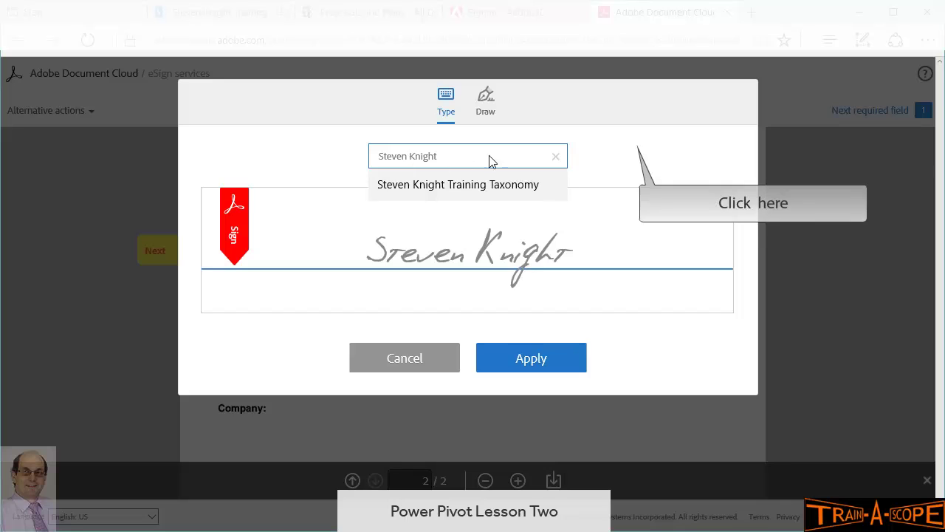
click(633, 155)
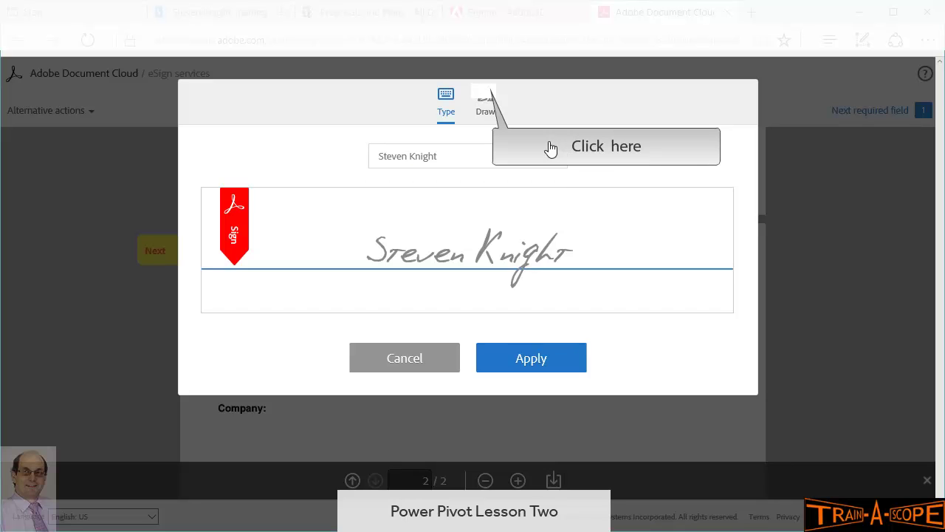
click(486, 98)
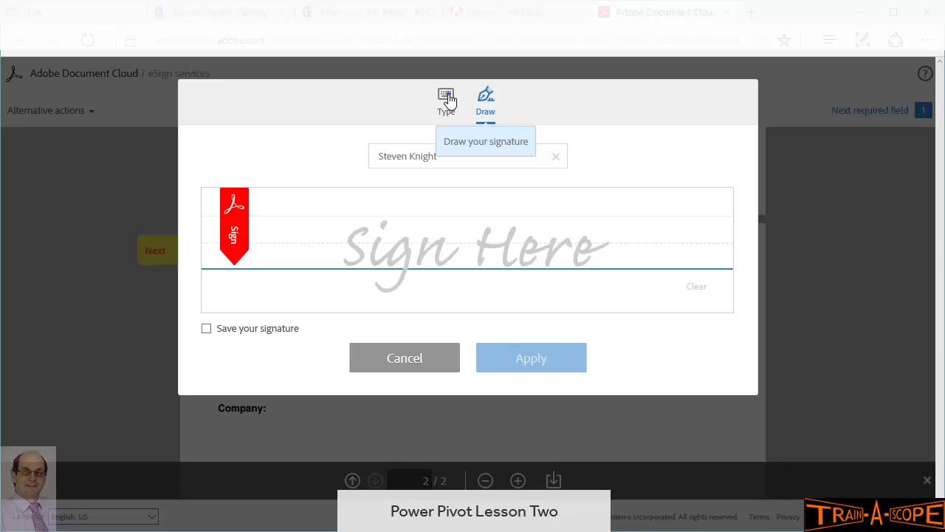
Step: Switch back to a typed signature, add the signer's middle name, and apply it
click(446, 98)
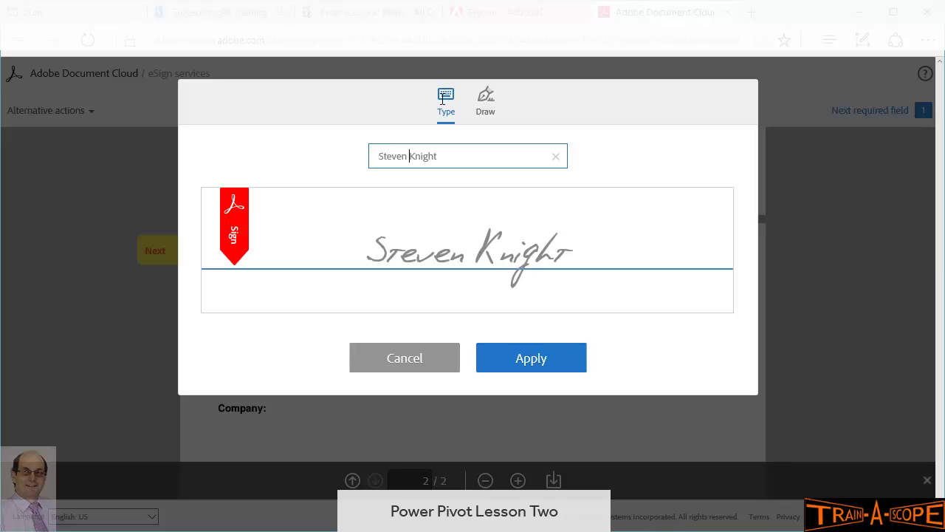
text(Hiram)
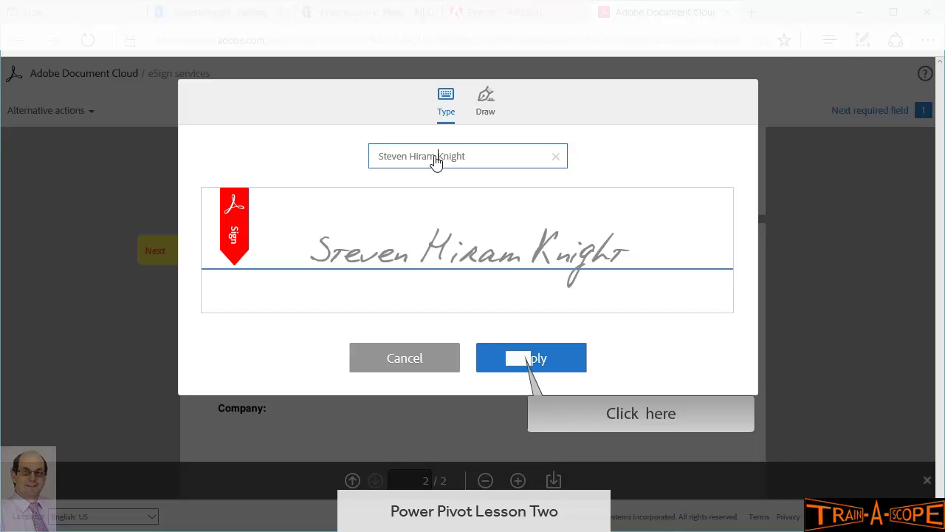
click(520, 360)
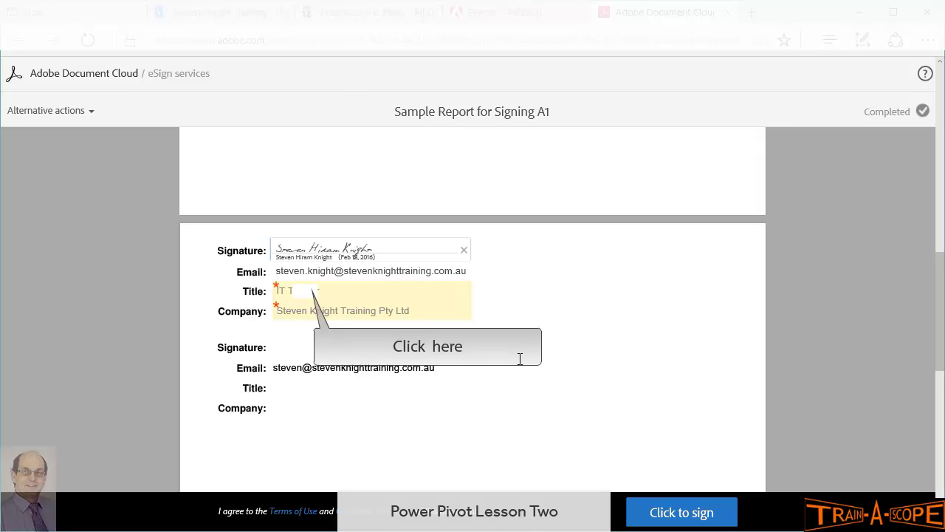
Step: Replace the first signer's title IT Trainer with Team Leader and submit the signature
click(316, 310)
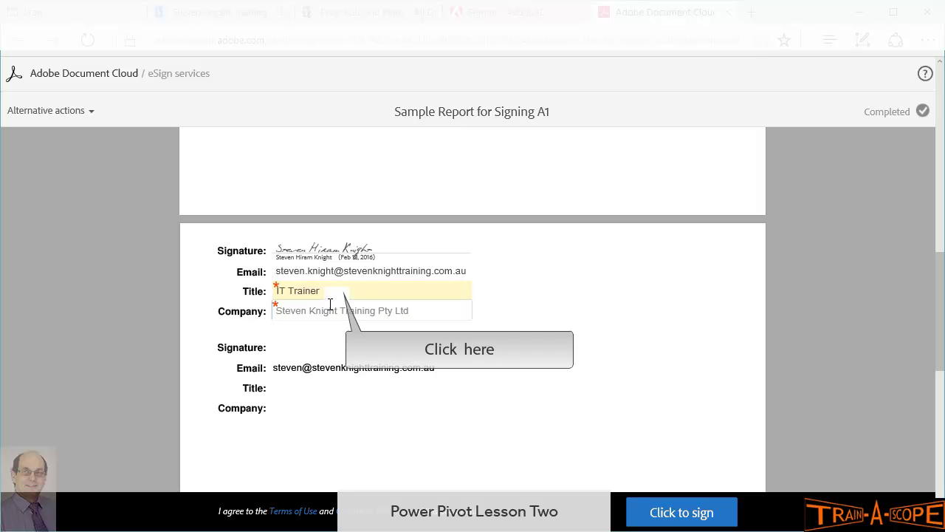
click(343, 292)
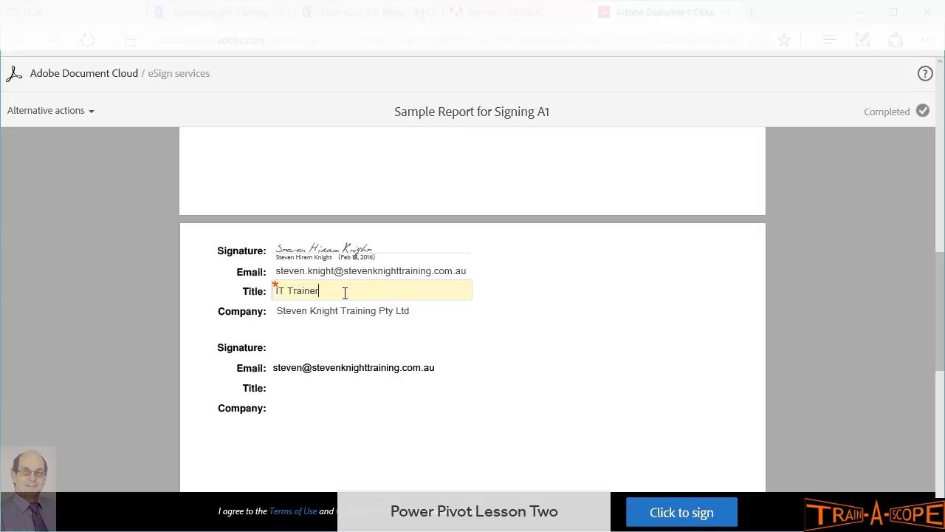
triple_click(344, 292)
text(Te)
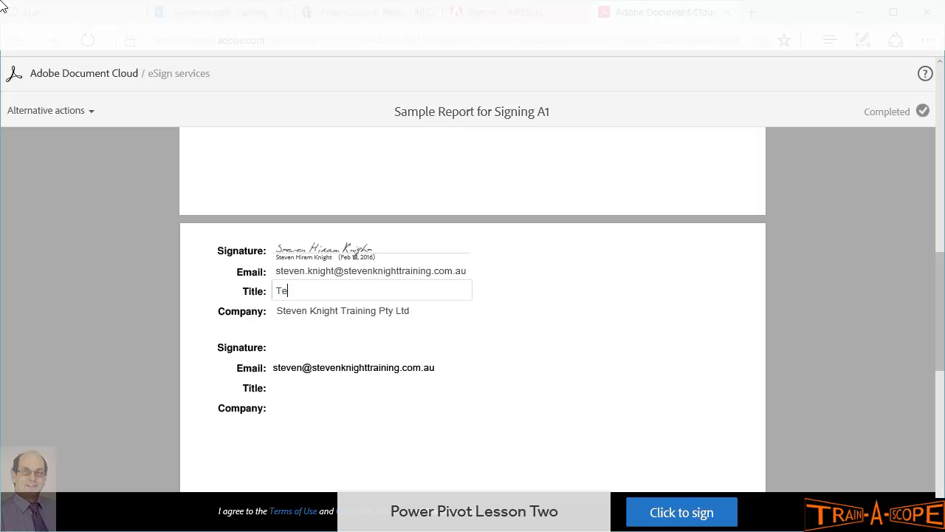
text(am Leader)
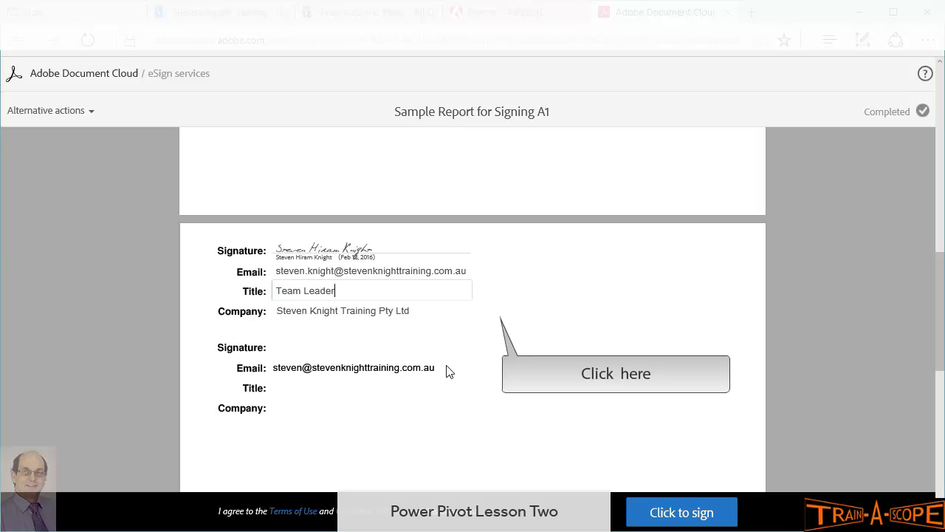
click(494, 320)
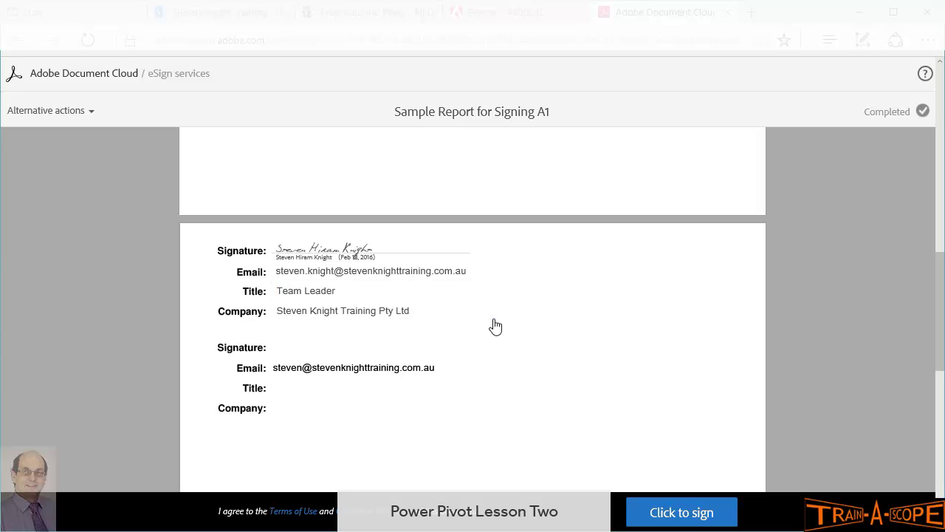
click(682, 512)
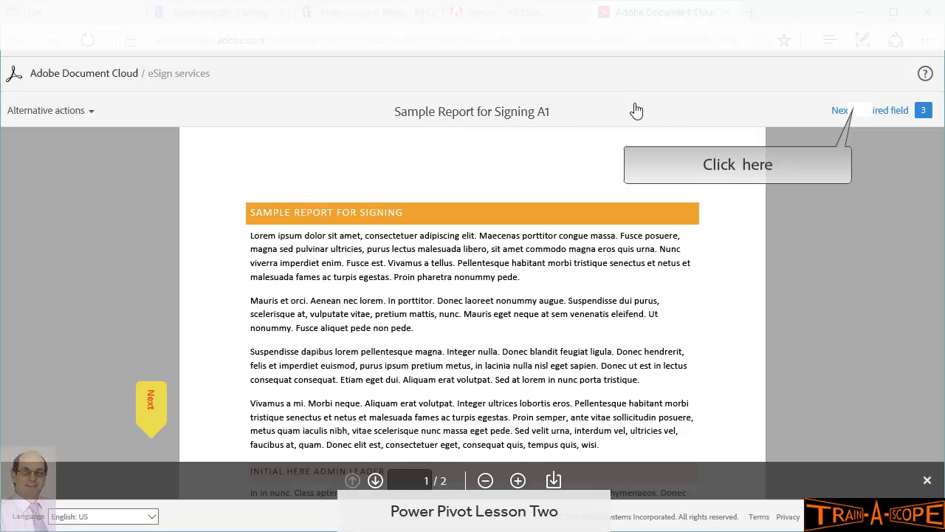
Step: Sign the second Signature field with the second signer's typed full name
click(862, 114)
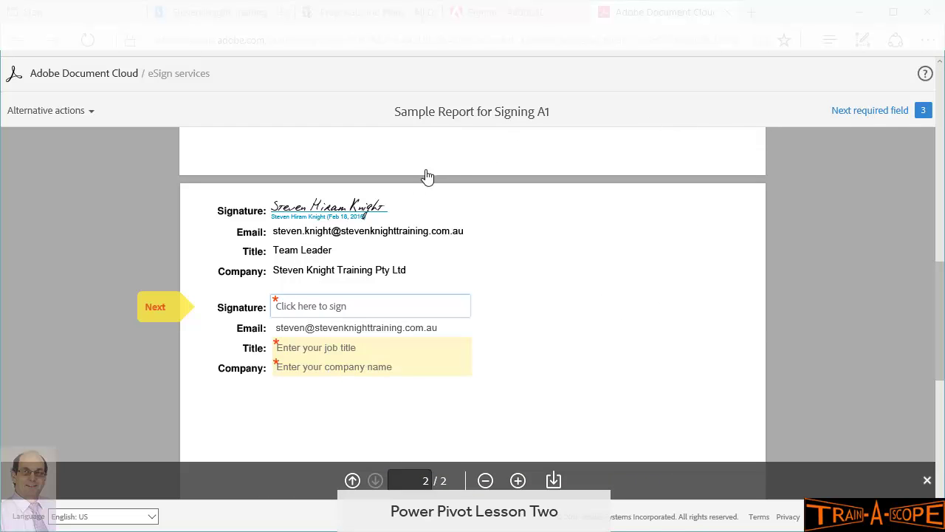
click(321, 310)
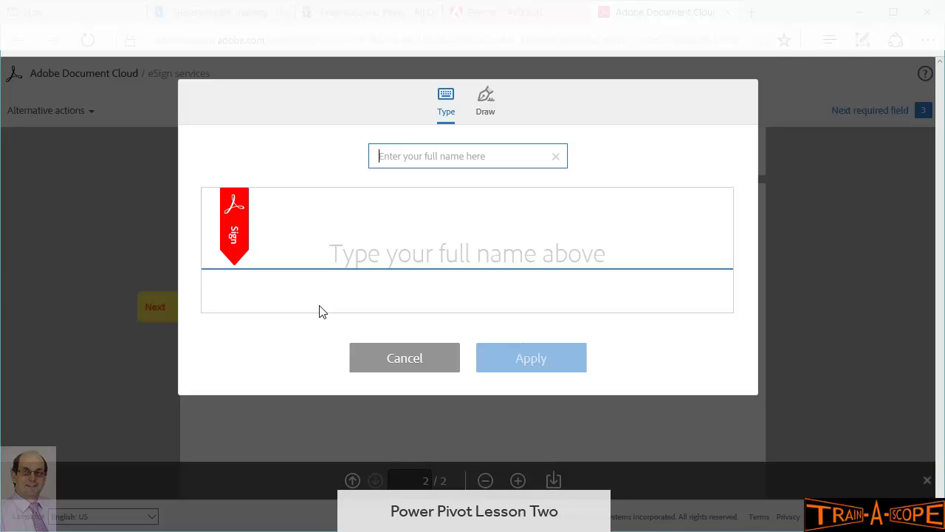
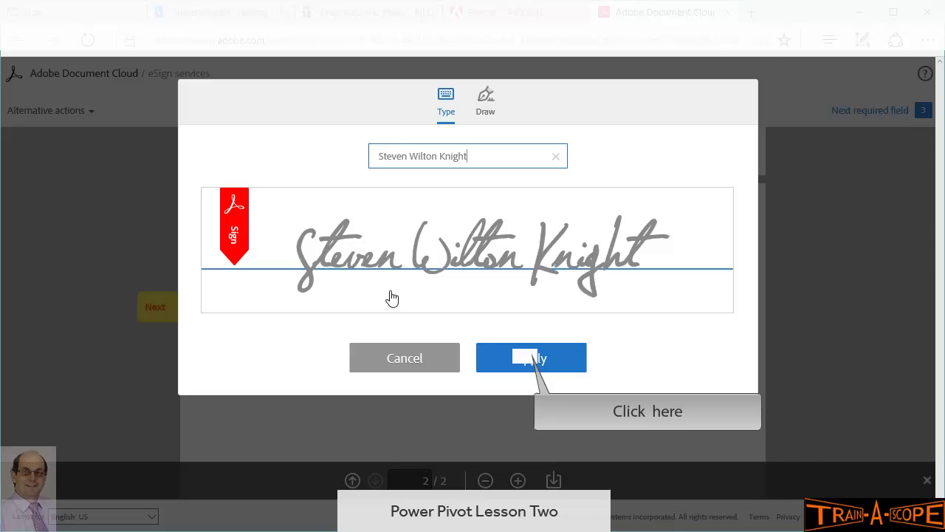
click(528, 360)
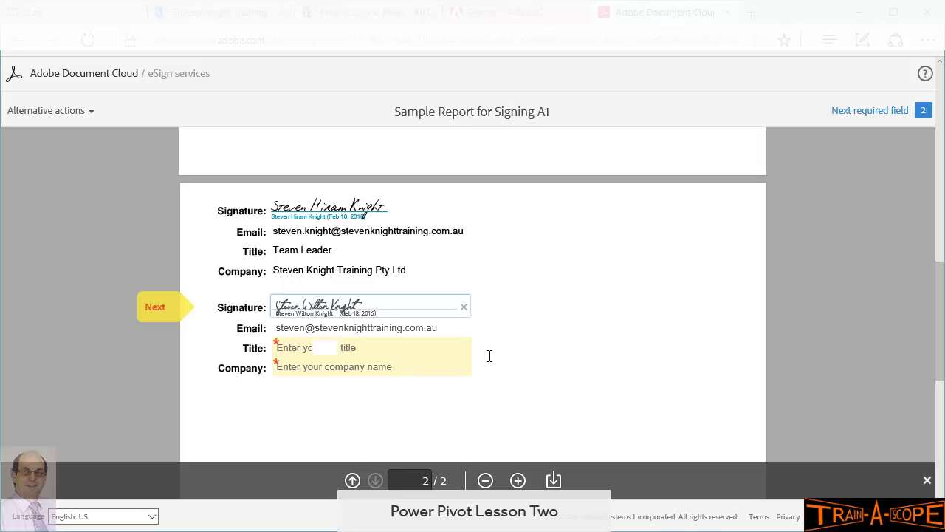
Step: Enter CEO as the second signer's title and the company name under Company
click(325, 348)
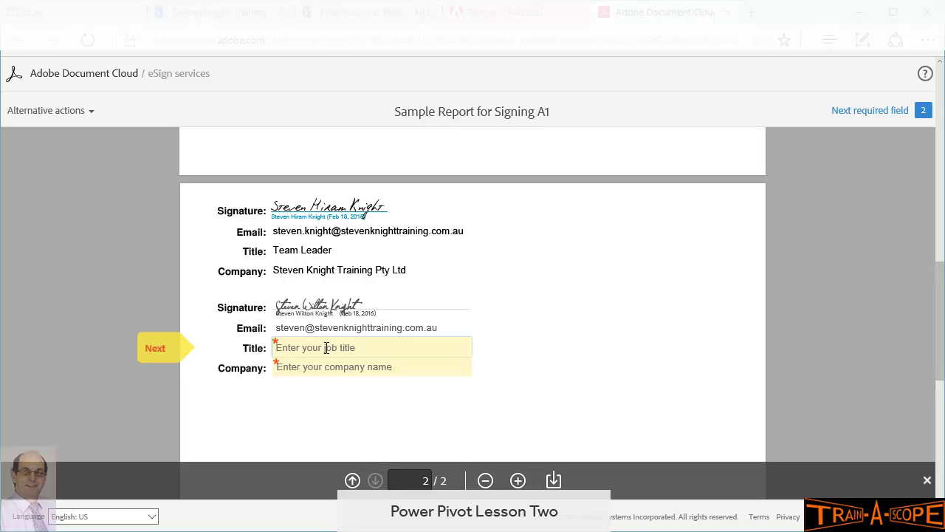
key(Tab)
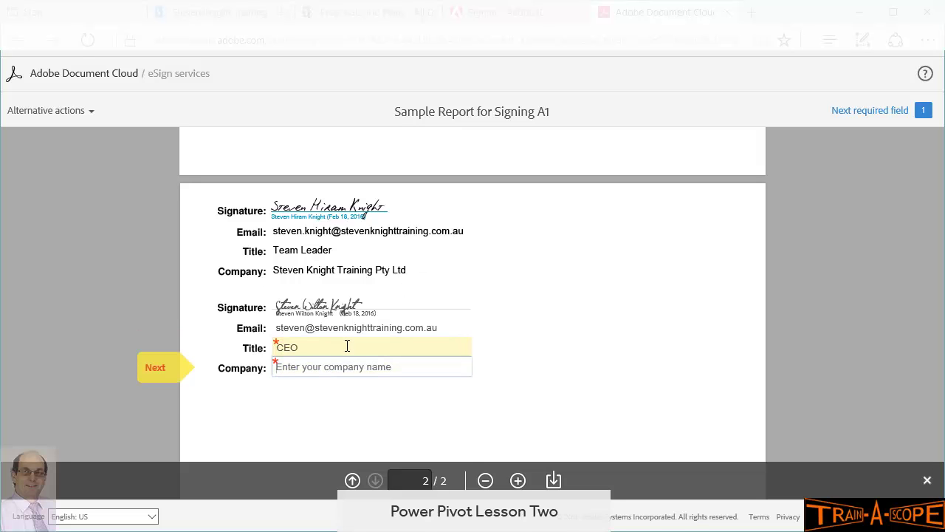
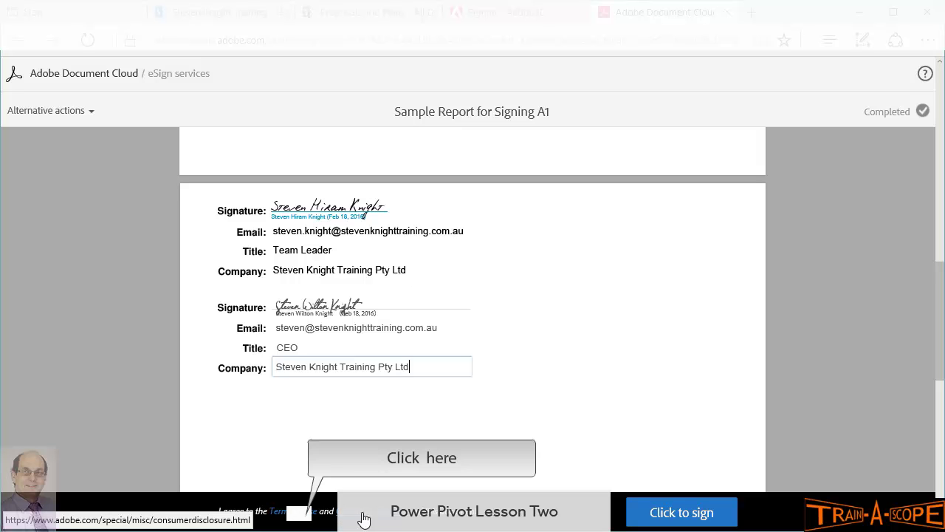
Step: Read through the Adobe General Terms of Use, then return to the signing page
click(295, 511)
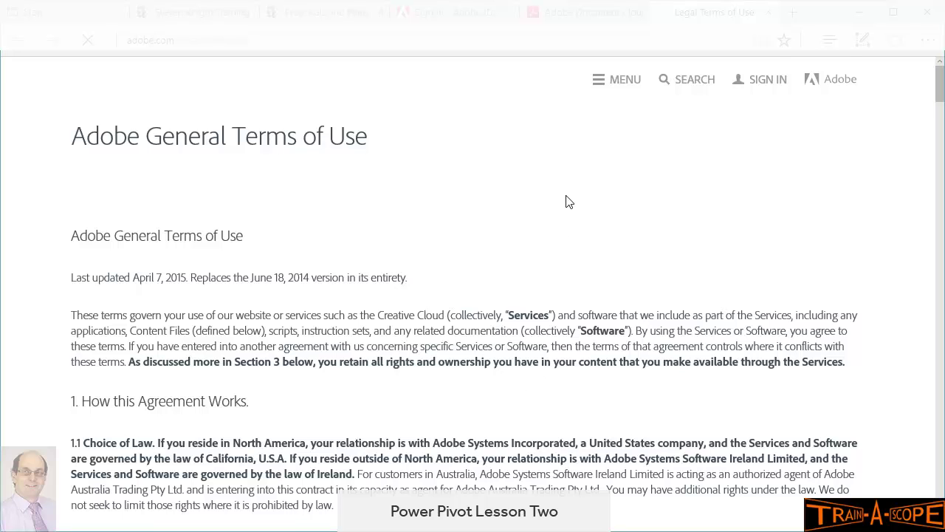
scroll(568, 201, down, 3)
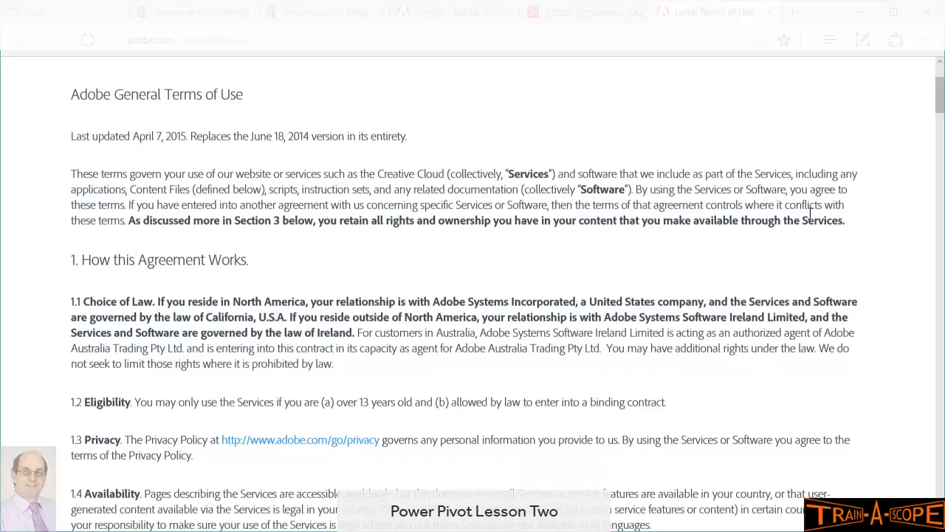
click(569, 14)
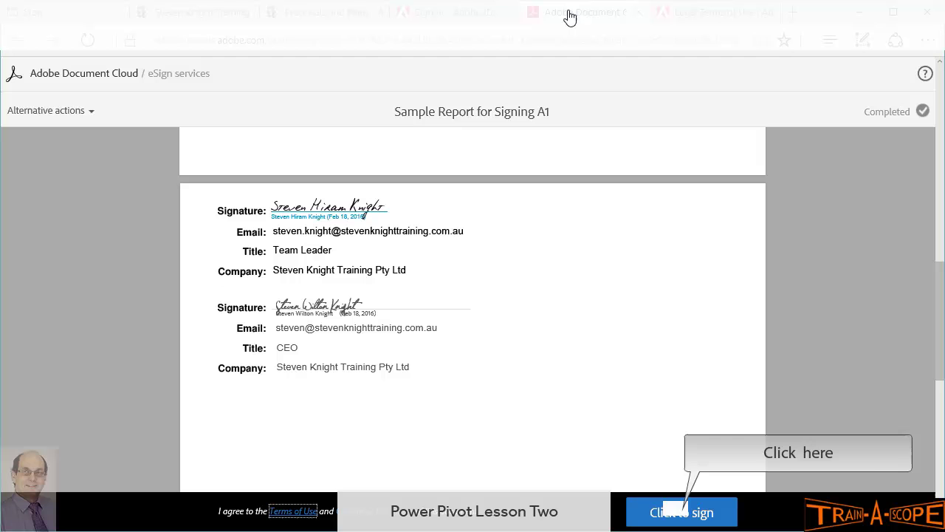
Step: Submit the second signer's signature to complete Sample Report for Signing A1
click(677, 511)
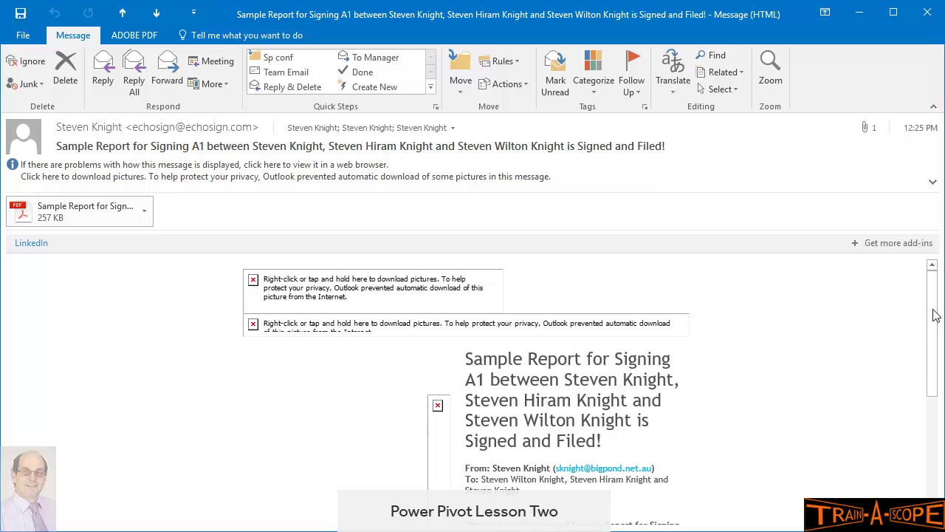
Step: Scroll the Signed and Filed email and highlight the line about the attached final copy
drag(935, 315, 936, 389)
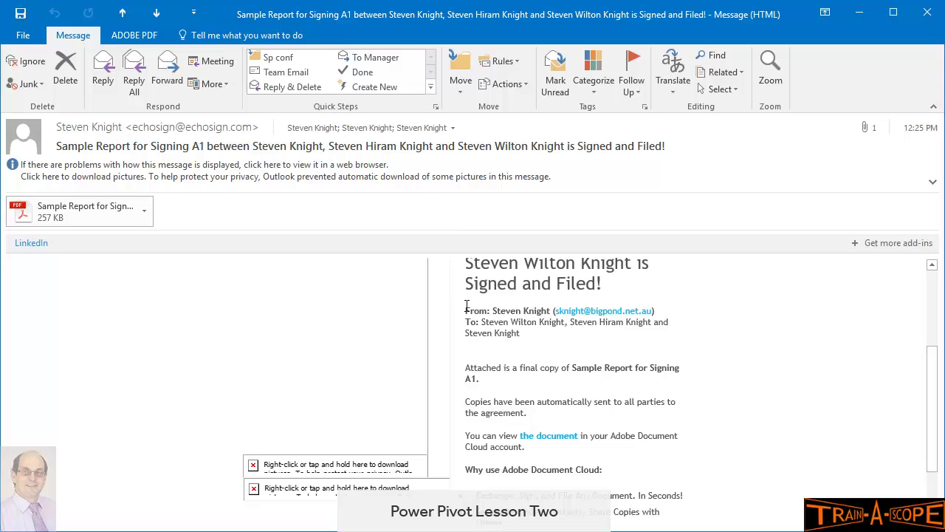
drag(502, 368, 580, 369)
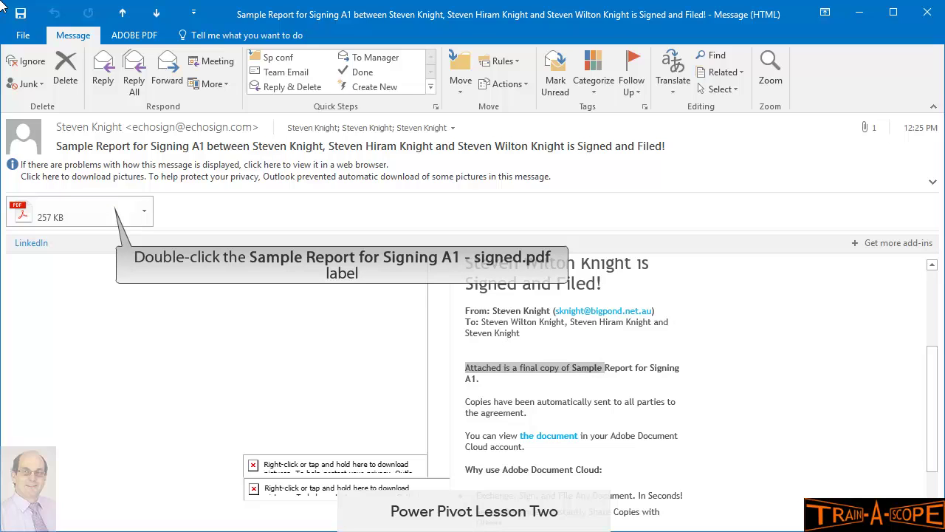
Step: Open the attached signed report PDF in Acrobat, maximized, and scroll through its signature page
double_click(109, 213)
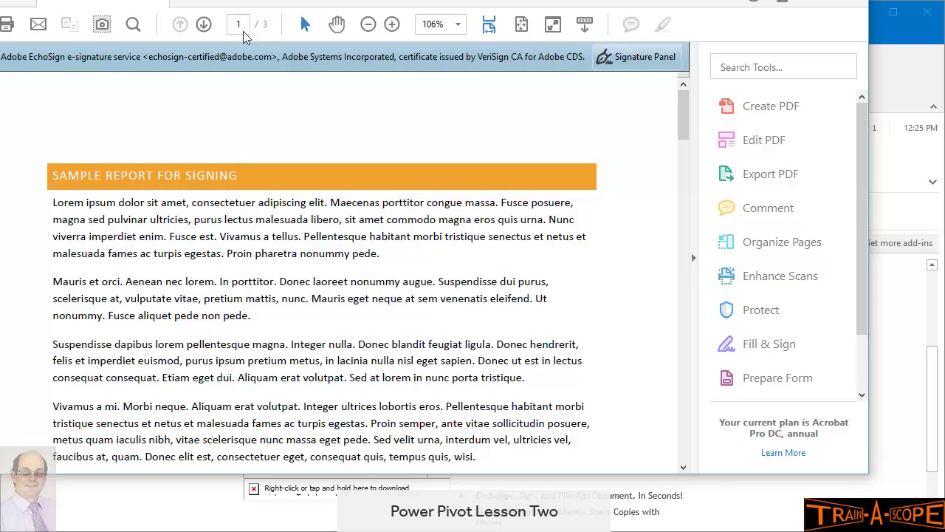
drag(246, 6, 245, 6)
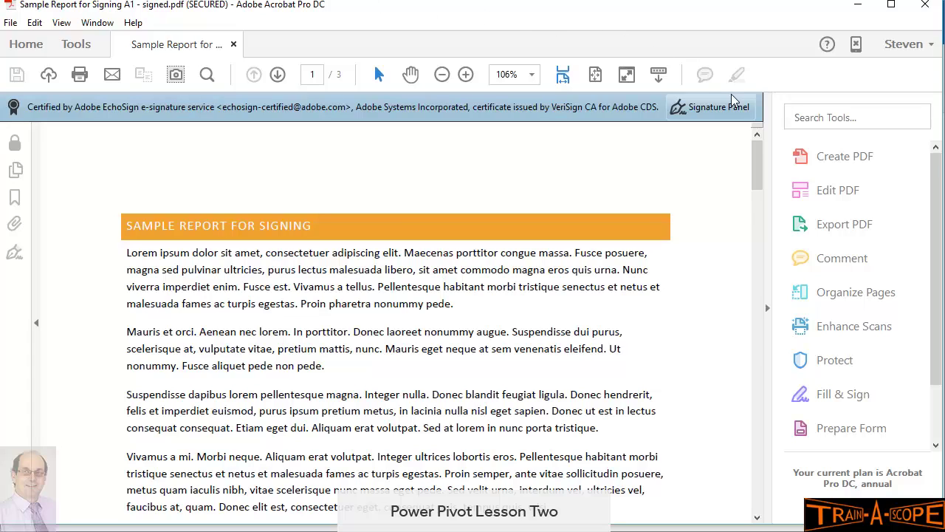
drag(757, 157, 760, 275)
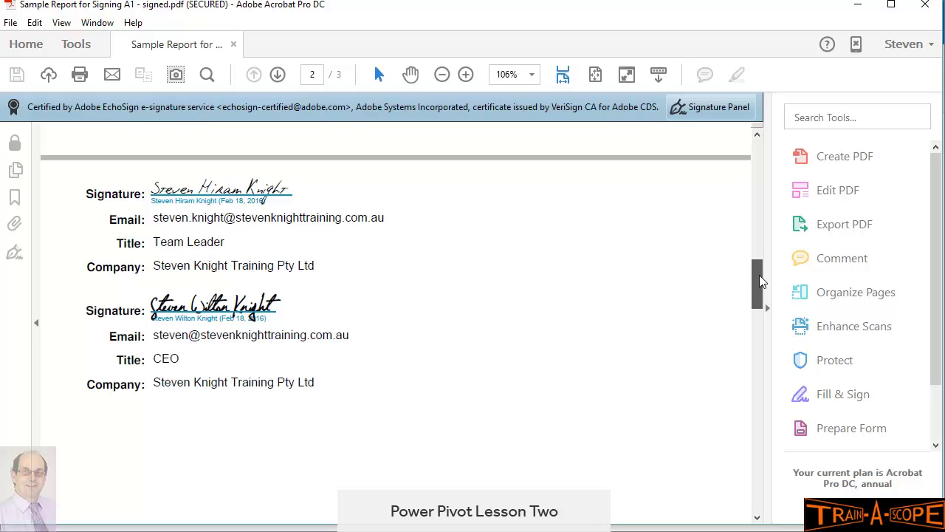
drag(760, 276, 760, 276)
drag(756, 281, 756, 290)
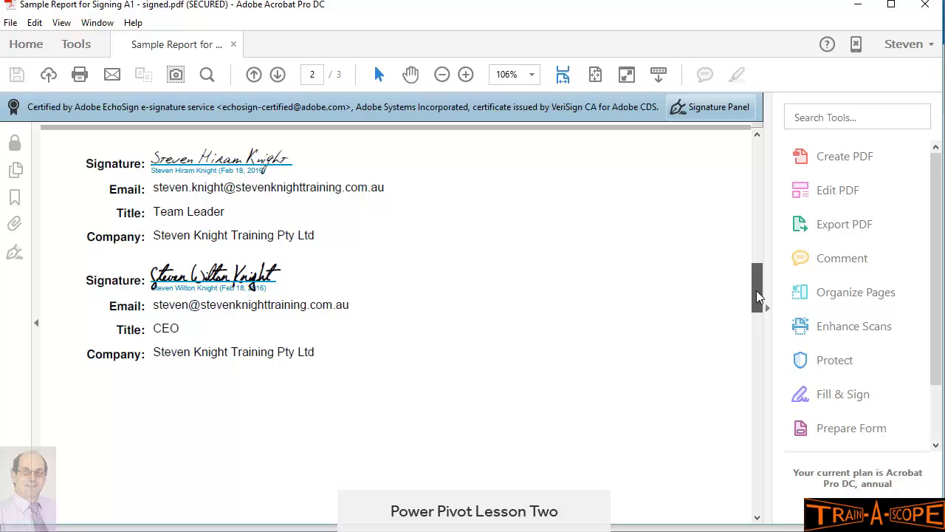
mouse_move(756, 295)
mouse_down()
mouse_move(765, 303)
mouse_move(757, 409)
mouse_up()
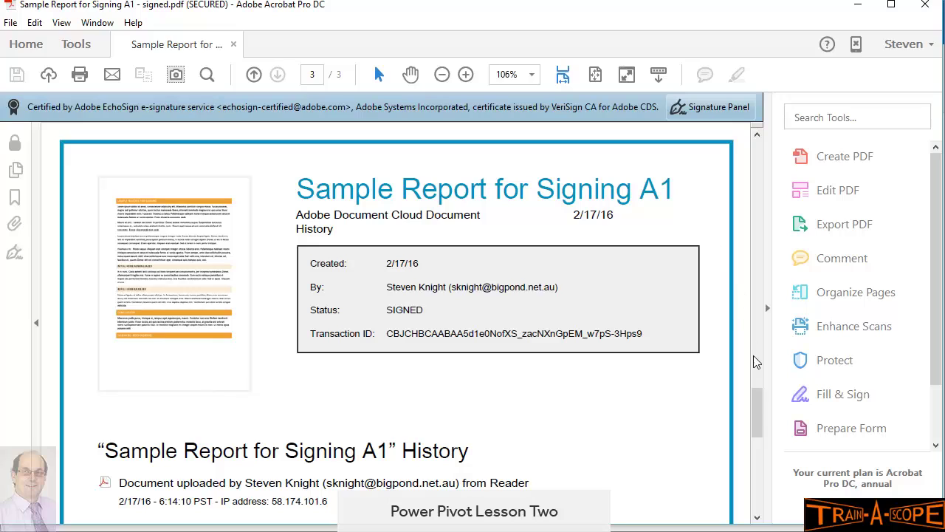
drag(757, 408, 756, 419)
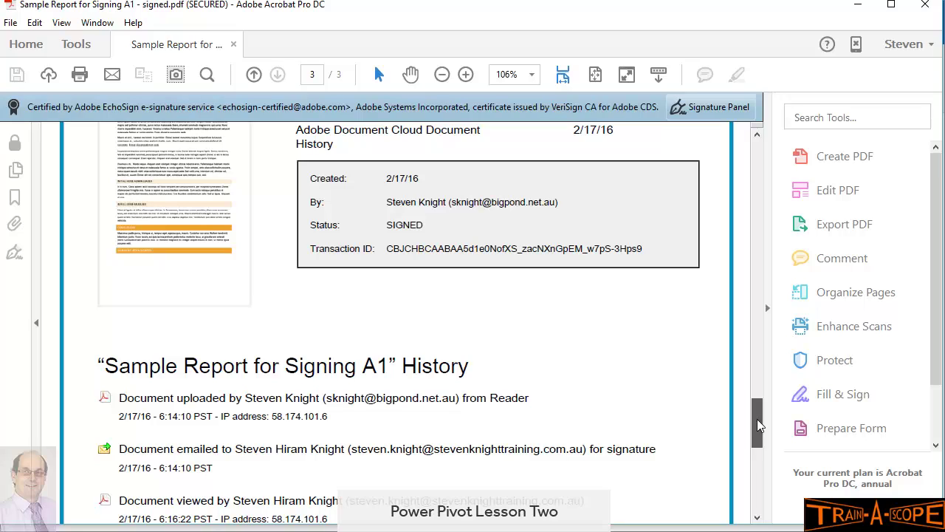
drag(389, 249, 411, 249)
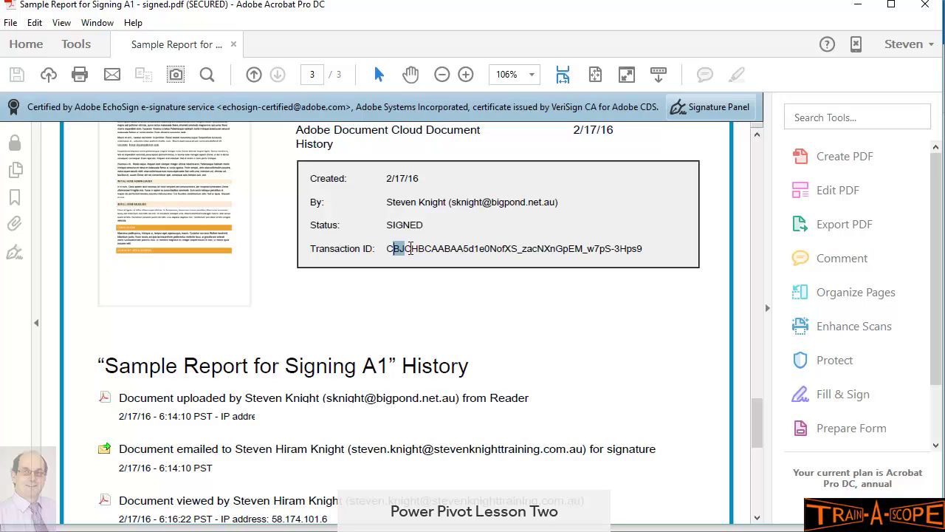
drag(411, 249, 387, 251)
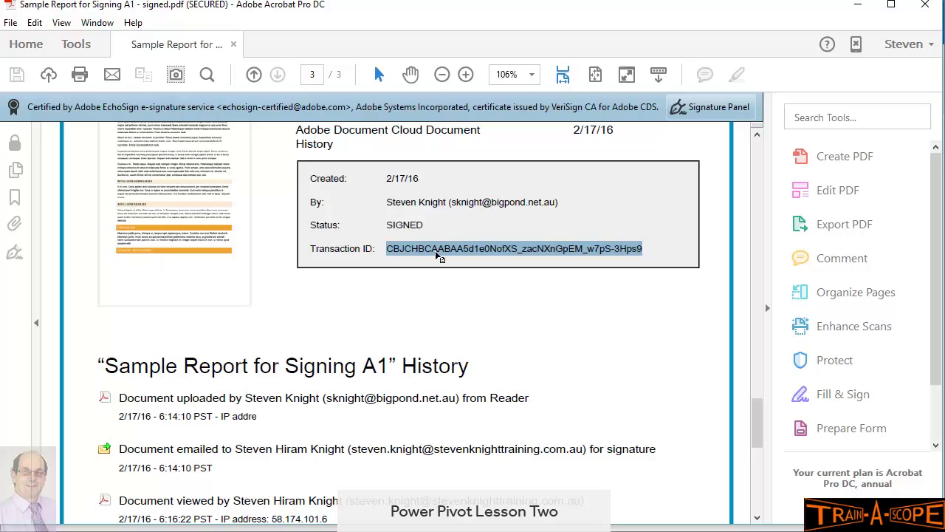
mouse_move(756, 411)
mouse_down()
mouse_move(754, 434)
mouse_move(752, 409)
mouse_up()
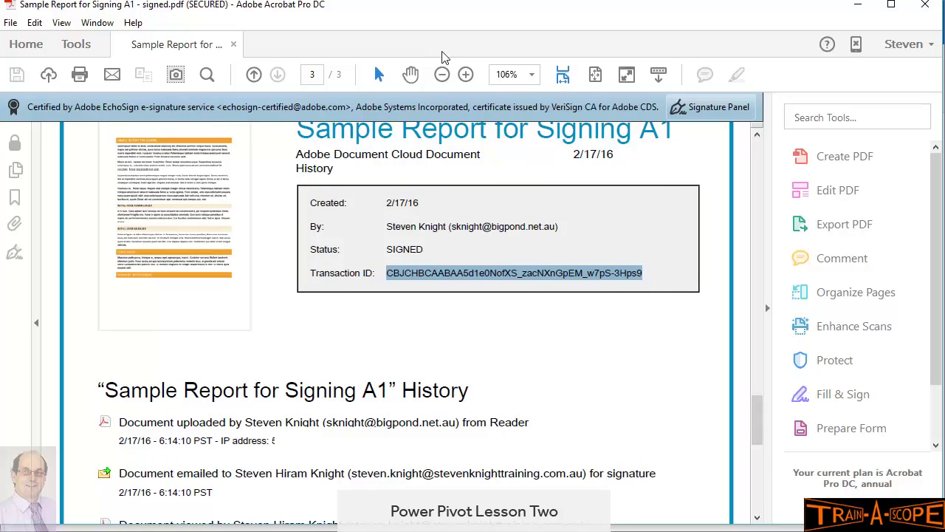
drag(758, 412, 755, 437)
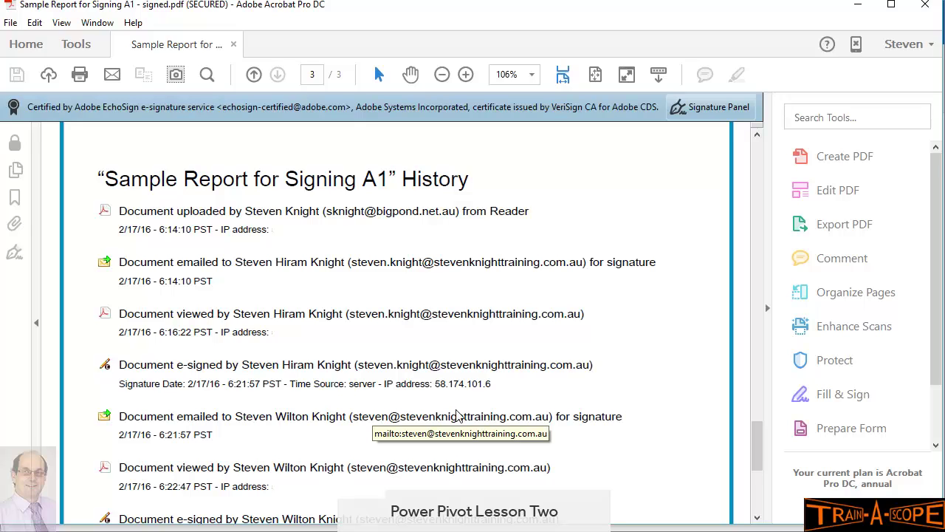
scroll(756, 451, down, 1)
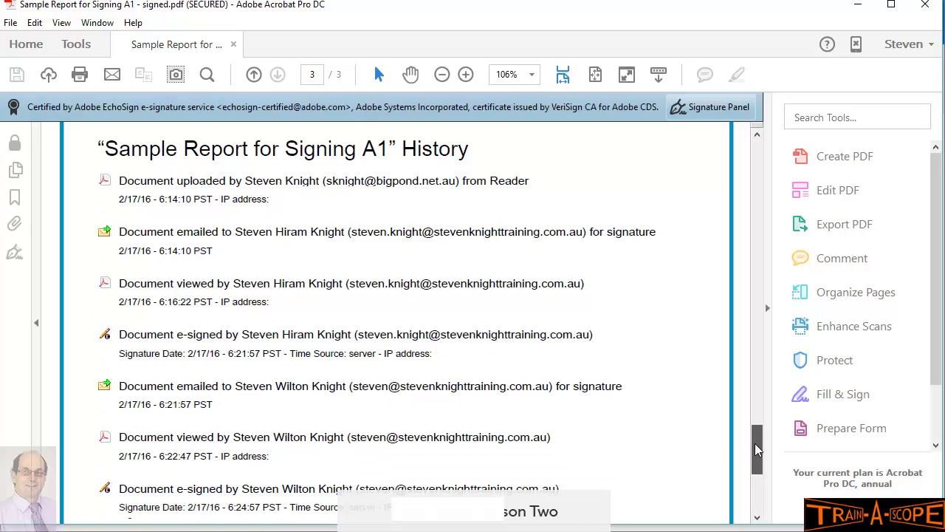
scroll(755, 443, down, 4)
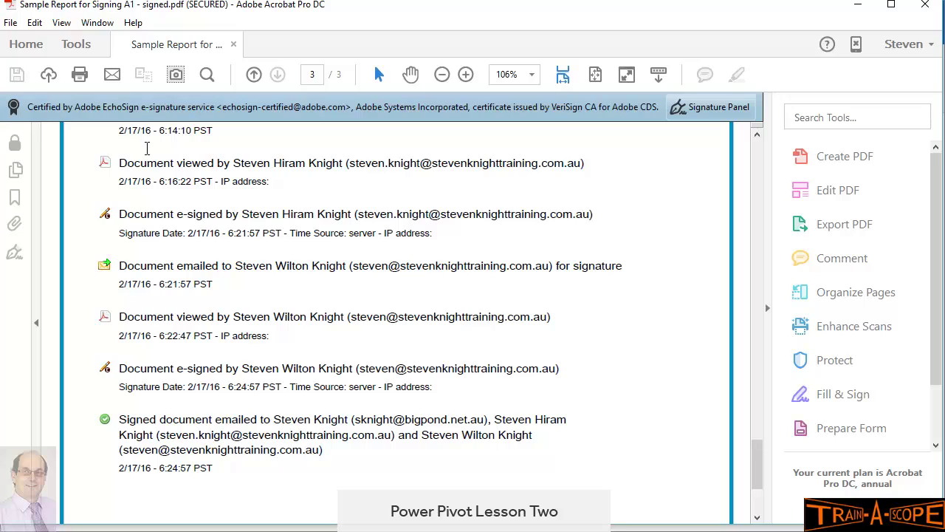
drag(160, 283, 213, 283)
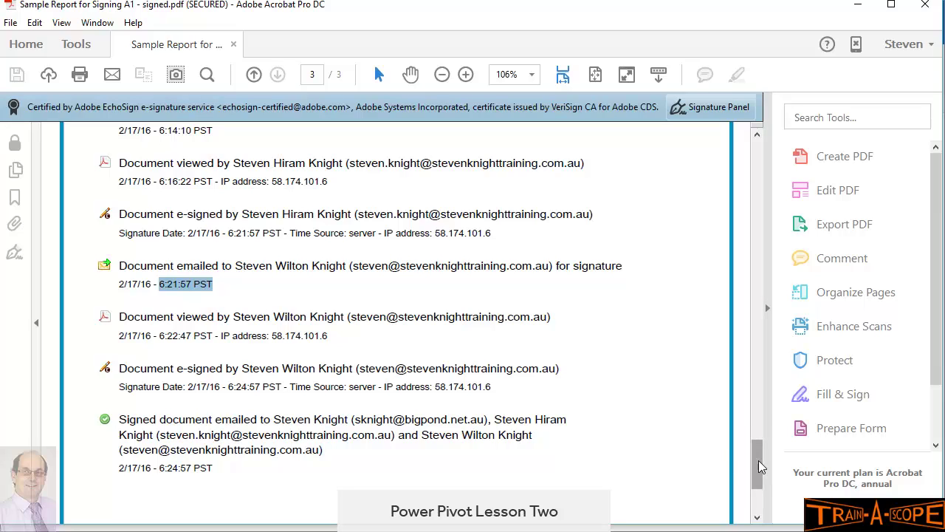
drag(758, 460, 745, 359)
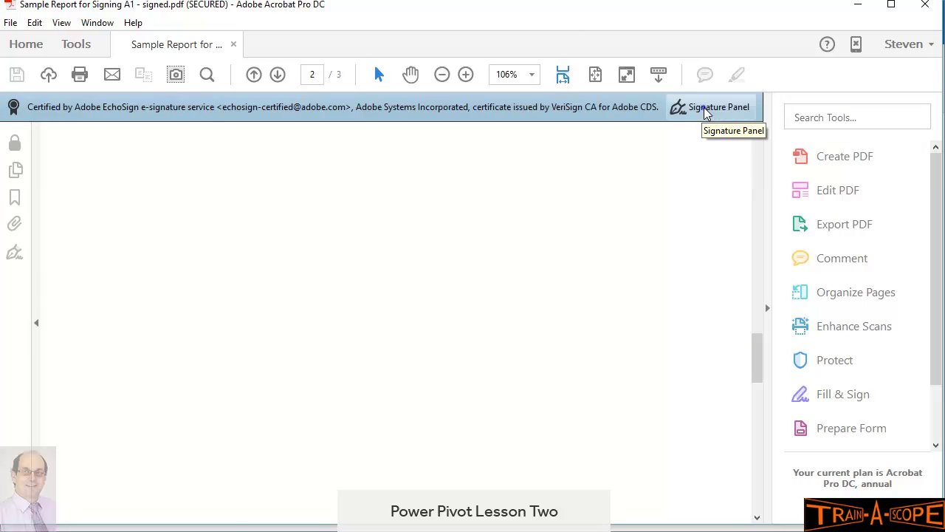
Step: In the Signature Panel, expand the certification's validity and signature details and view its certificate
click(708, 107)
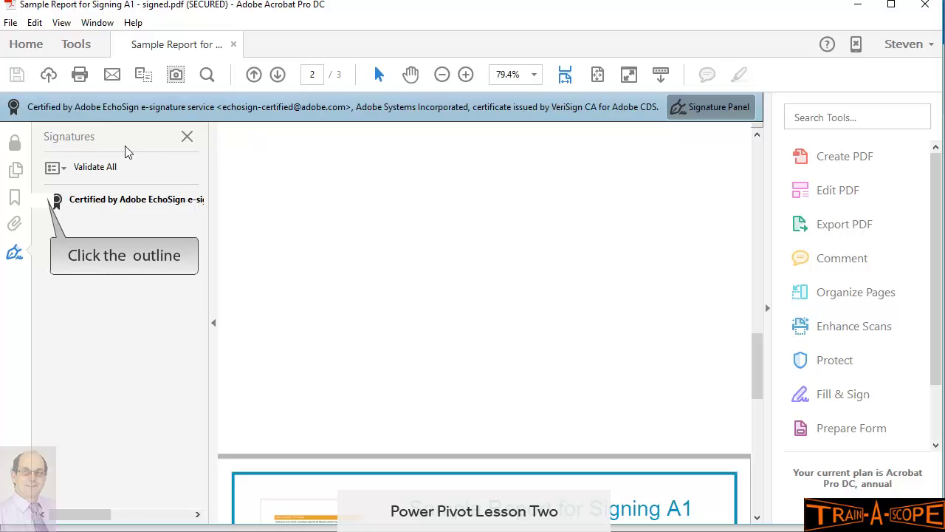
click(43, 202)
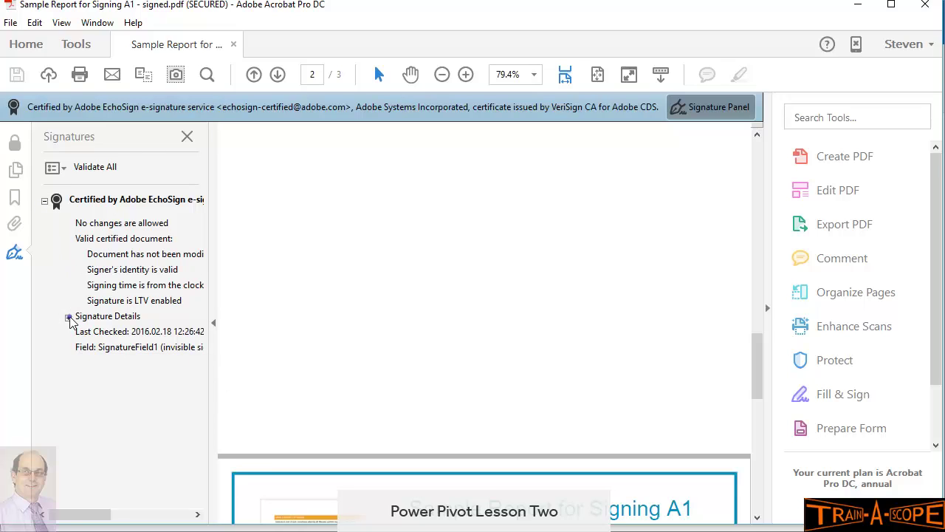
click(69, 318)
click(110, 348)
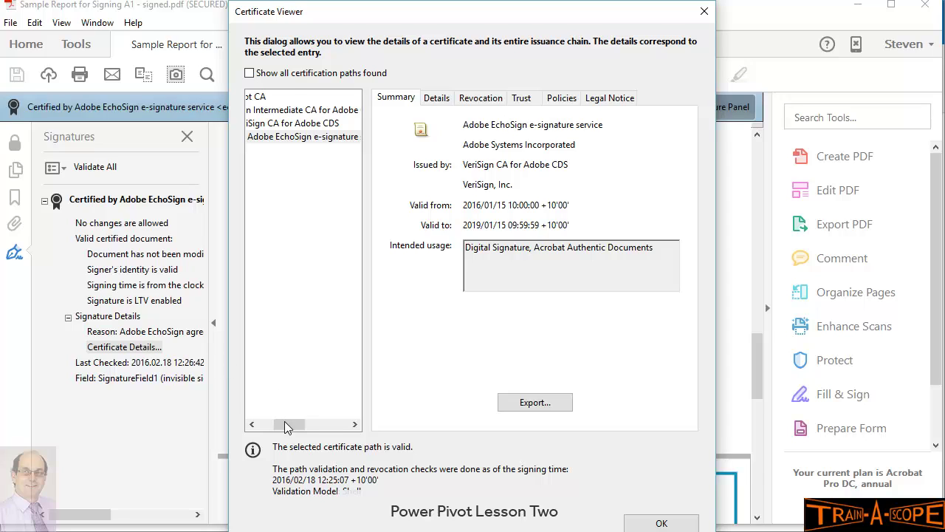
Step: Review the certificate's revocation status, detailed fields and trust settings in Certificate Viewer
drag(288, 427, 269, 426)
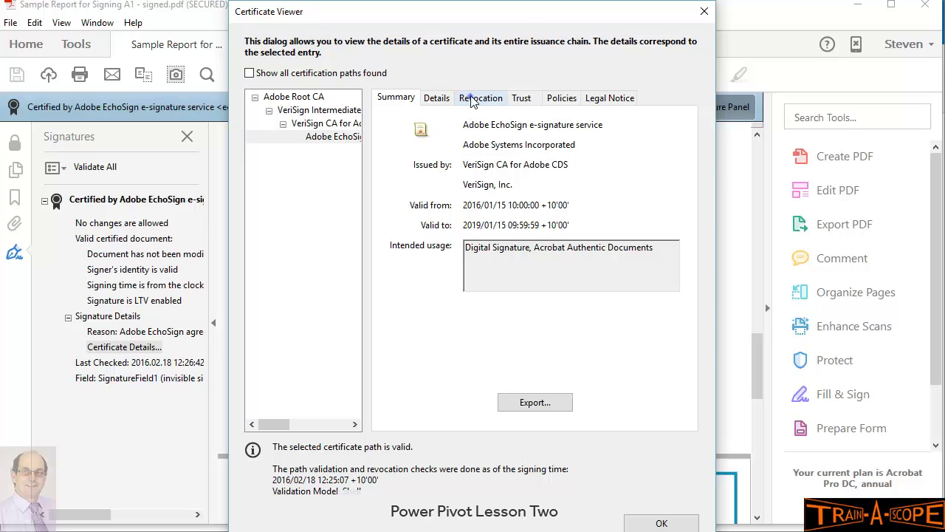
click(472, 101)
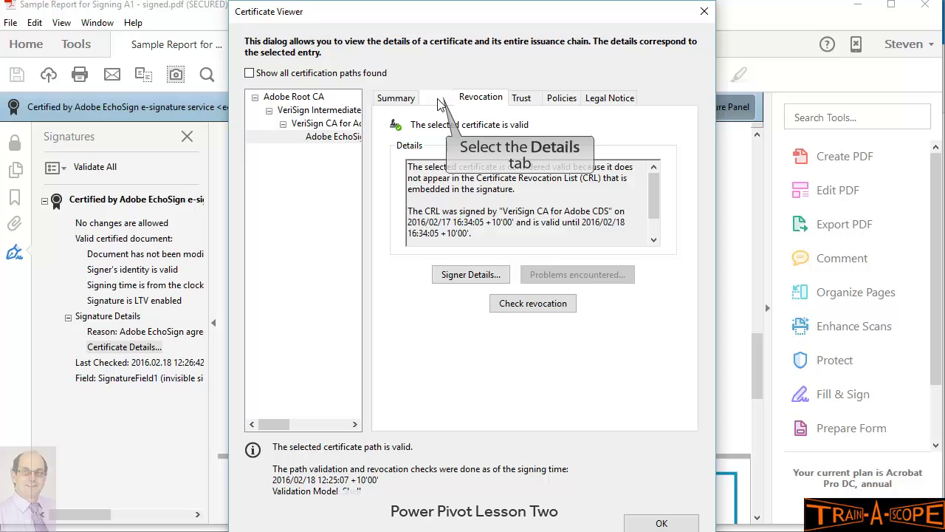
click(438, 100)
click(485, 99)
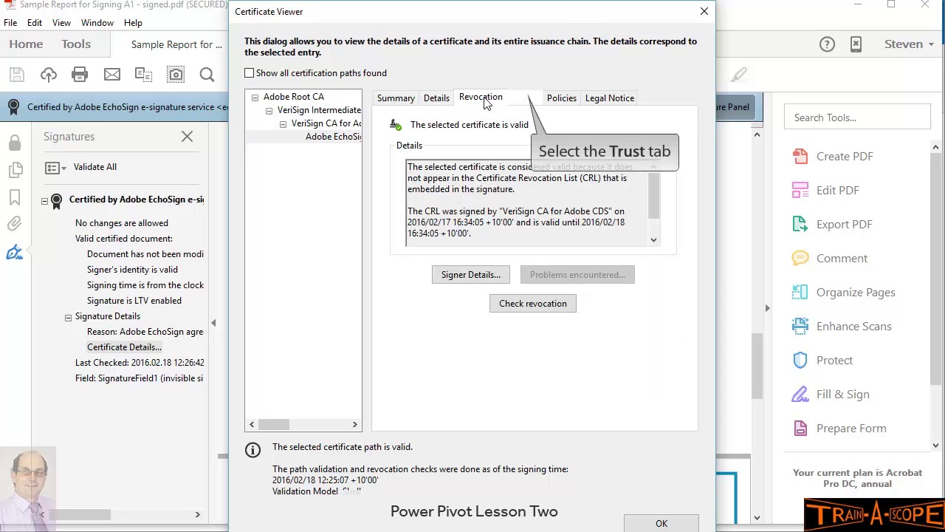
click(522, 100)
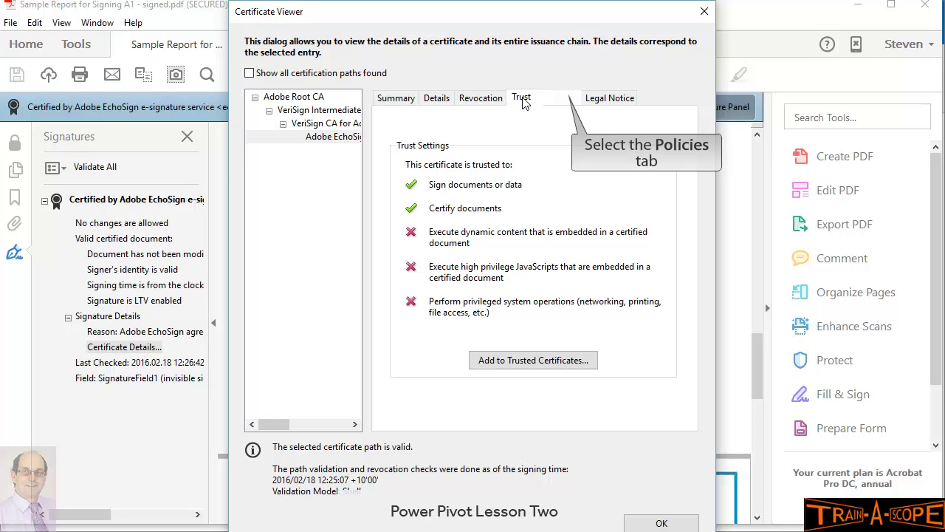
Step: Check the certificate's policies and legal notice, then close the Certificate Viewer
click(563, 99)
click(601, 101)
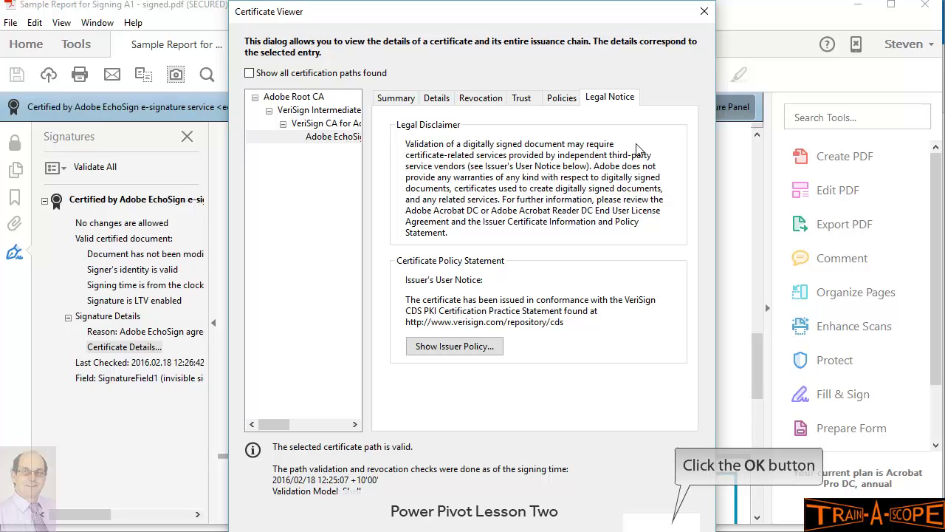
click(668, 526)
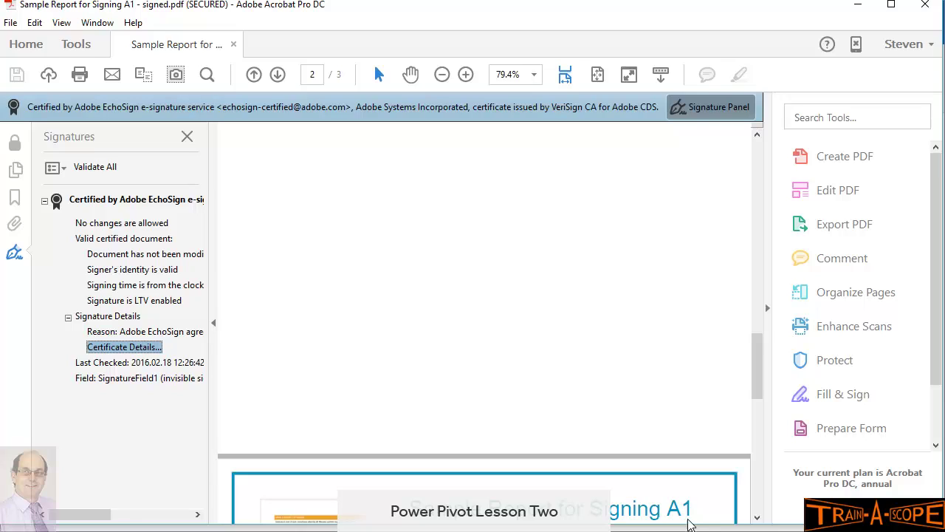
mouse_move(754, 361)
mouse_down()
mouse_move(748, 401)
mouse_move(738, 198)
mouse_move(744, 273)
mouse_up()
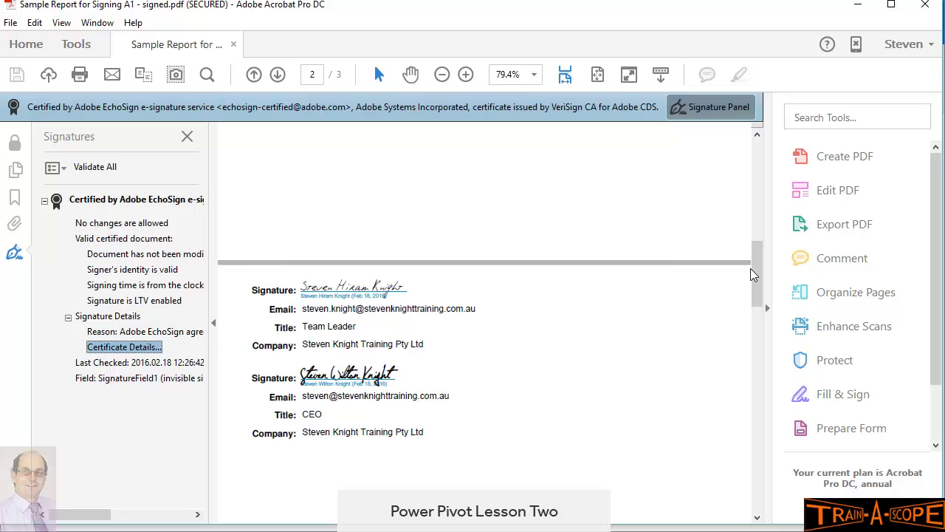
mouse_move(755, 274)
mouse_down()
mouse_move(753, 253)
mouse_move(755, 289)
mouse_up()
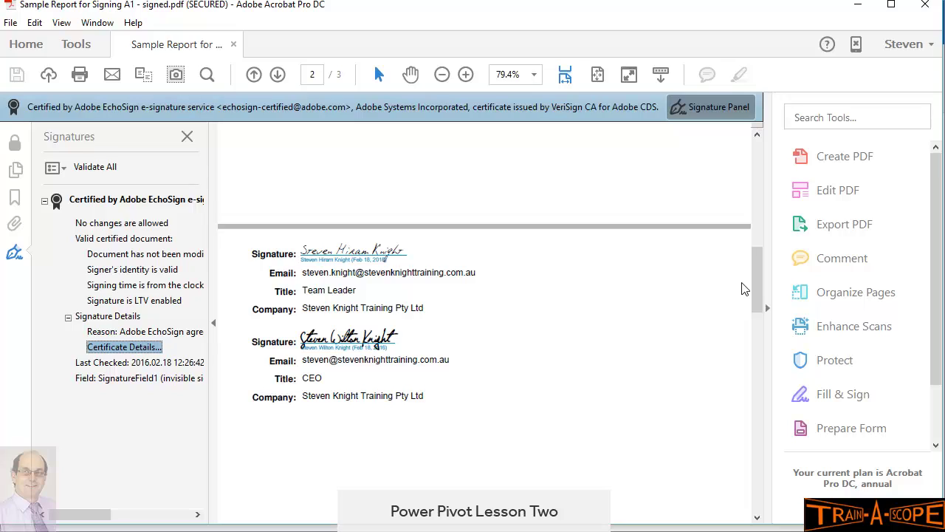
drag(754, 266, 747, 443)
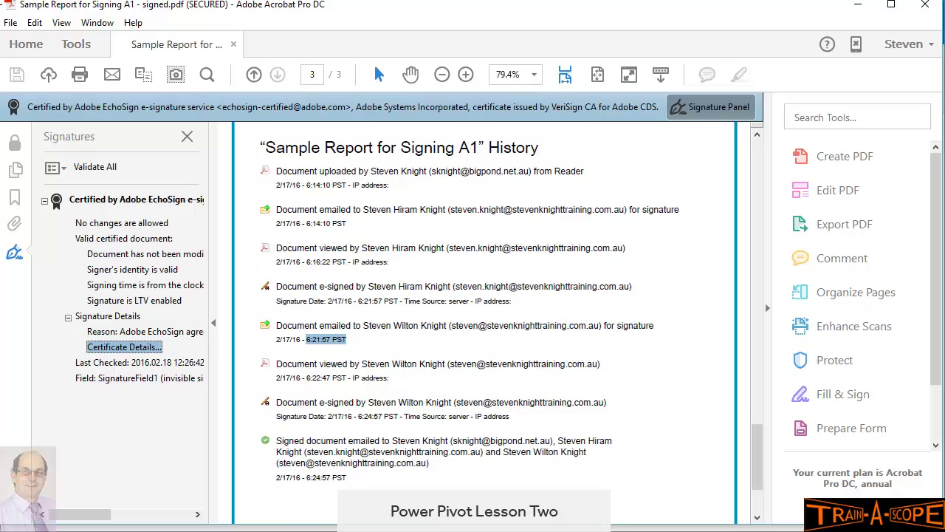
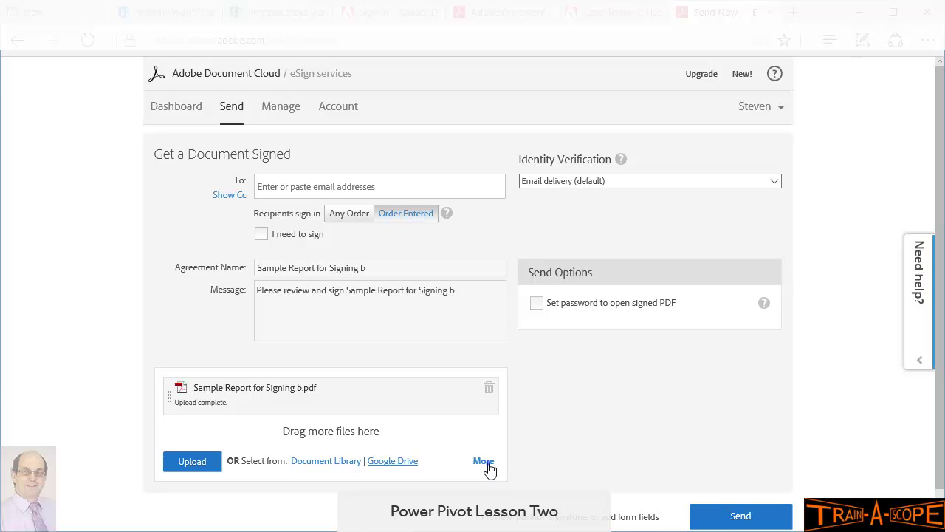
Step: Browse the other cloud services available for attaching files
click(483, 462)
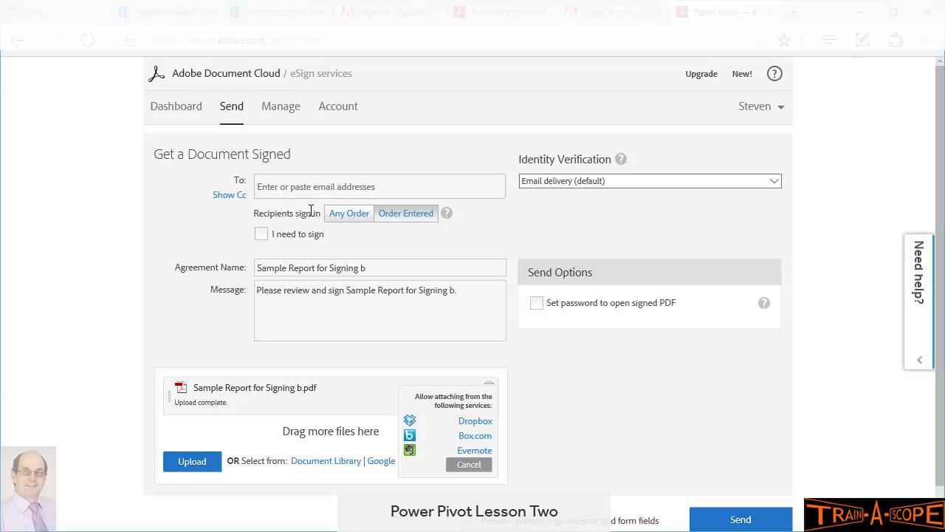
Step: Have recipients sign in the order entered, and add myself as the first signer
click(293, 187)
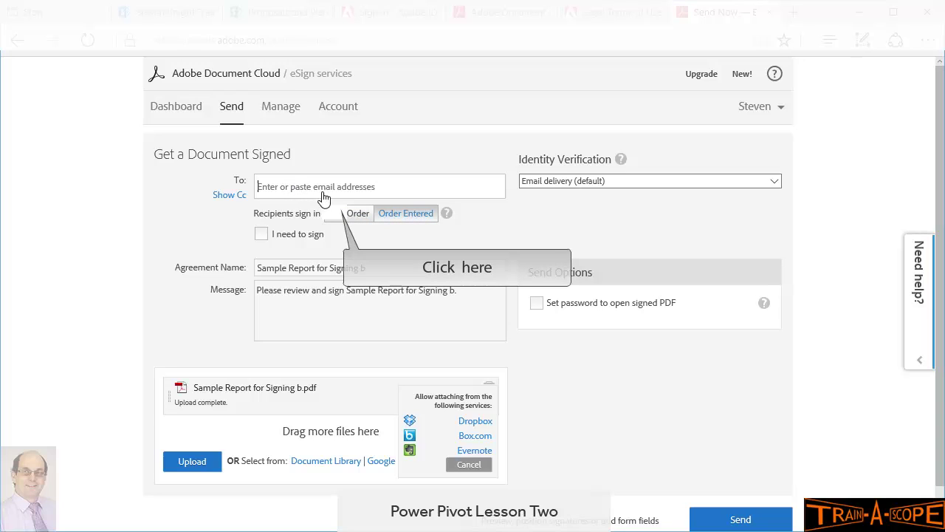
click(336, 216)
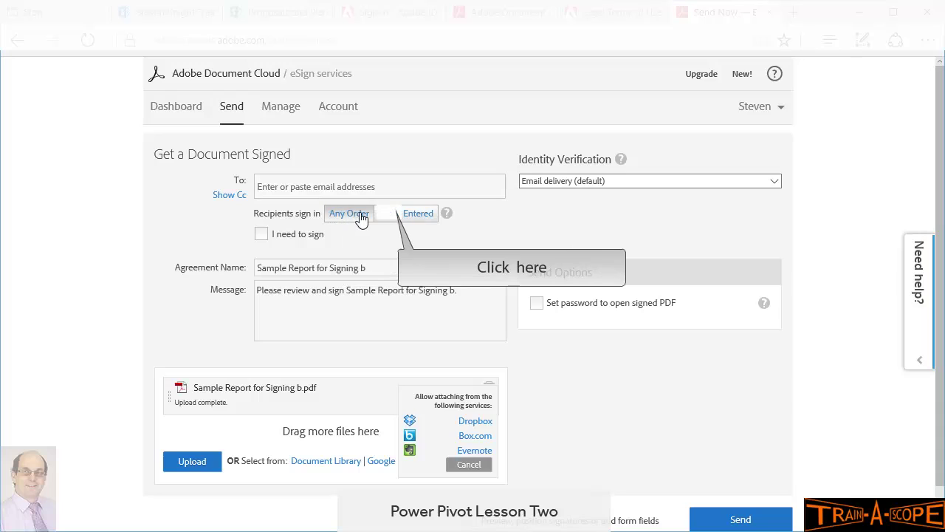
click(392, 216)
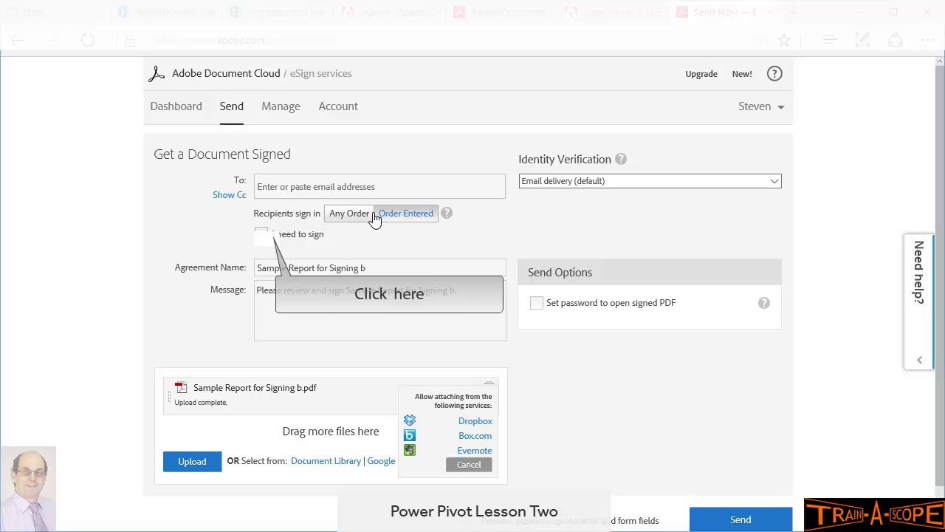
click(263, 235)
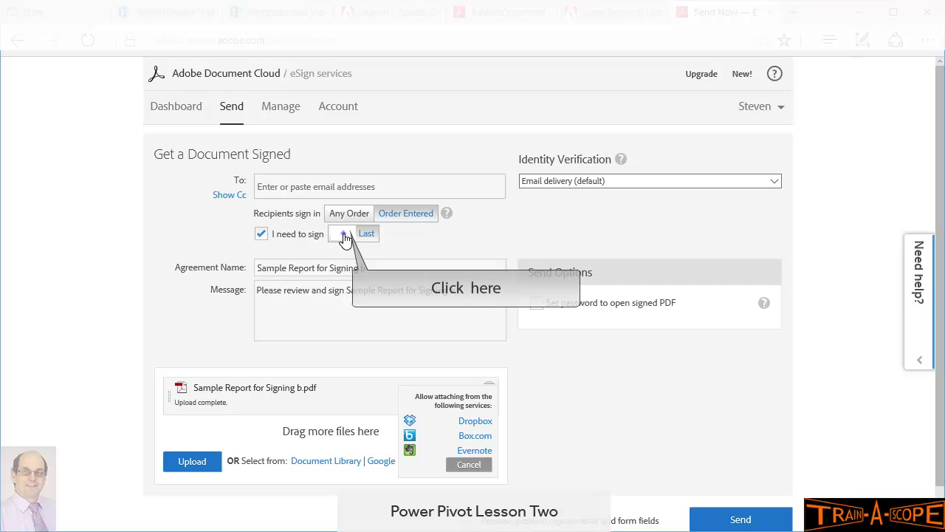
click(338, 235)
click(363, 235)
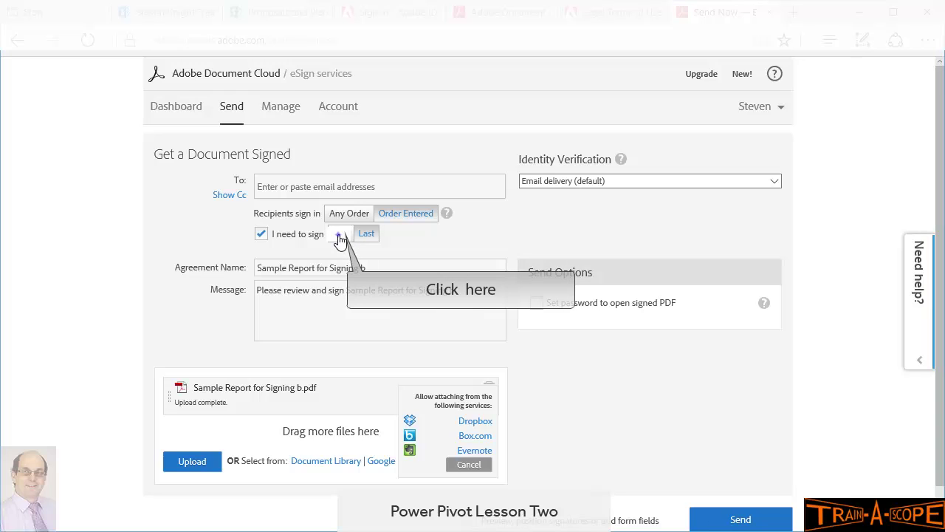
click(340, 235)
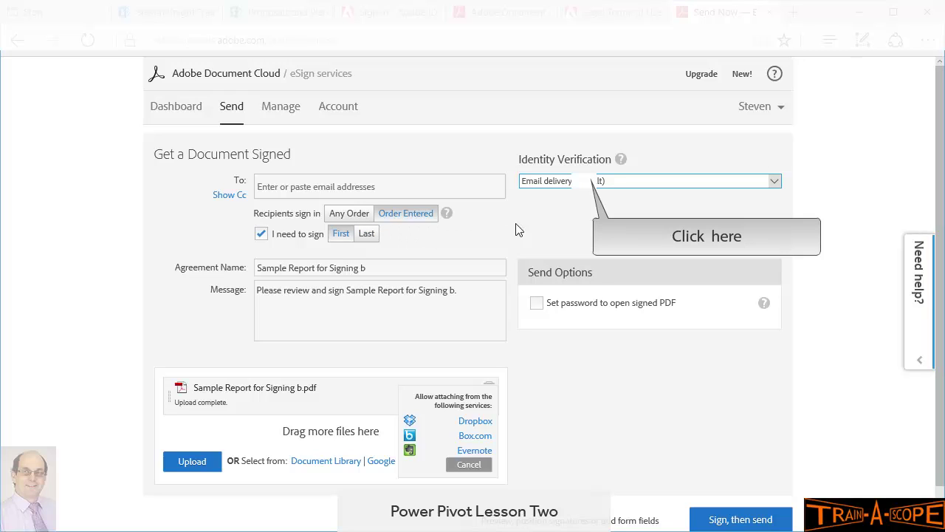
Step: Keep email verification, leave the message unchanged, and enable previewing and positioning signature fields
click(585, 183)
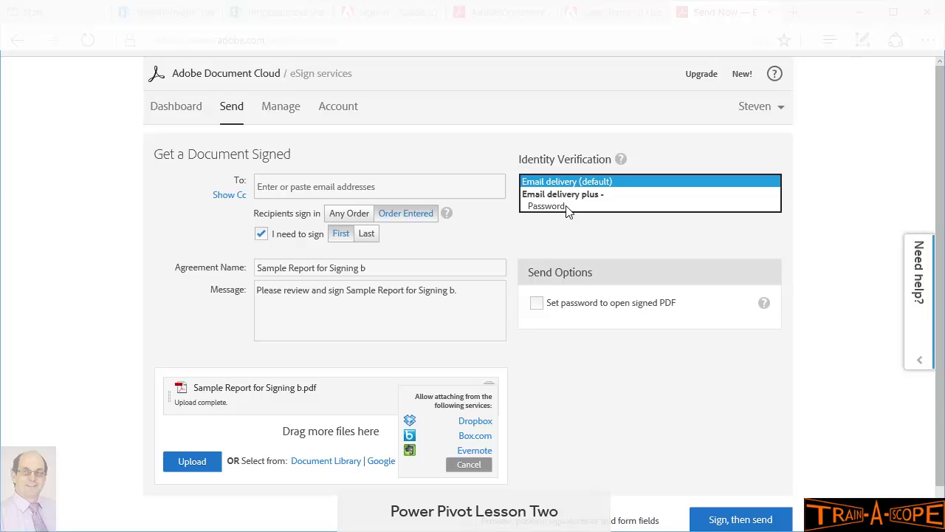
click(566, 231)
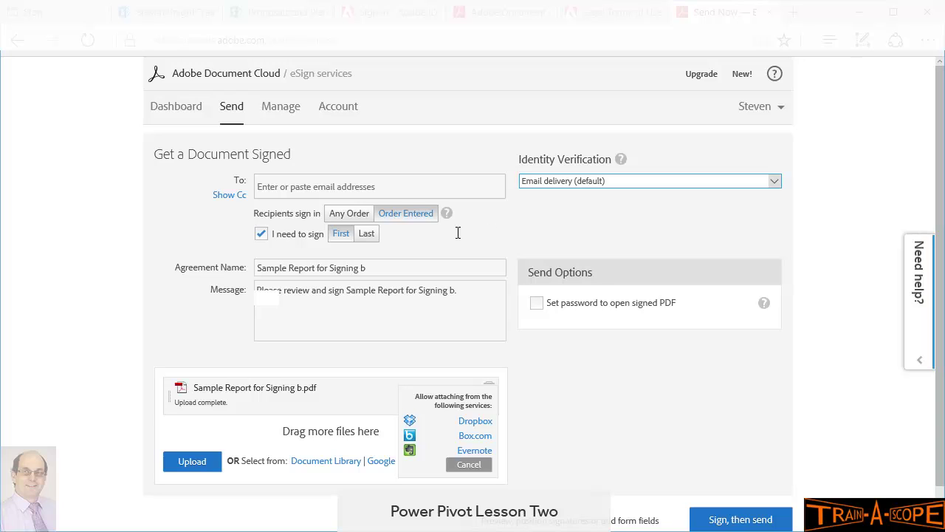
click(267, 298)
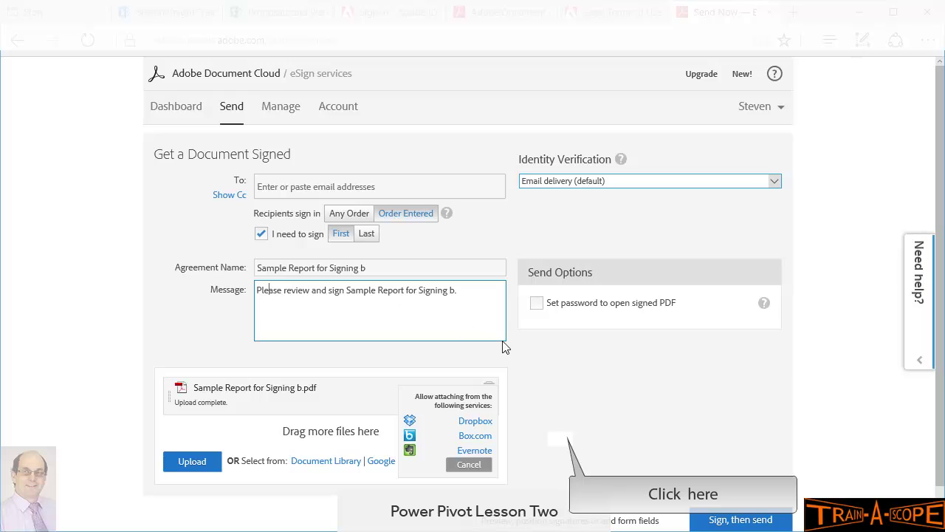
click(561, 443)
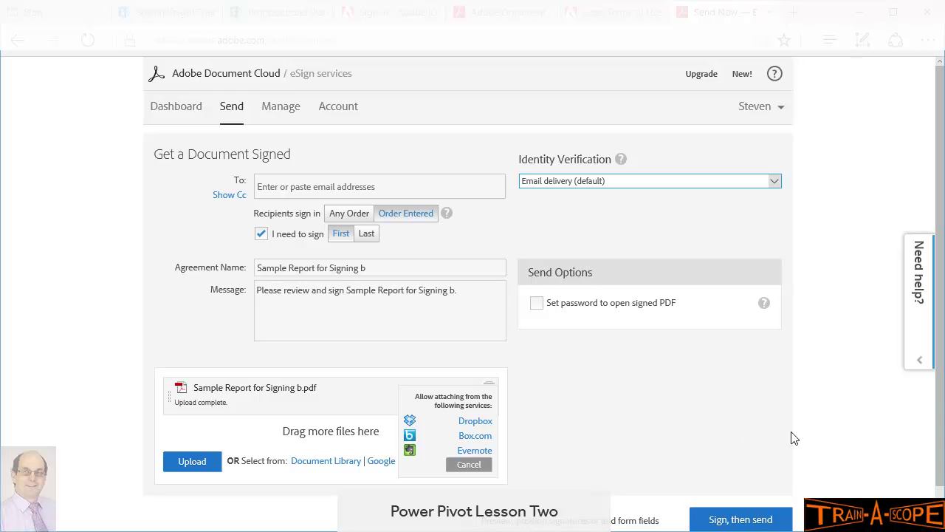
scroll(939, 398, down, 1)
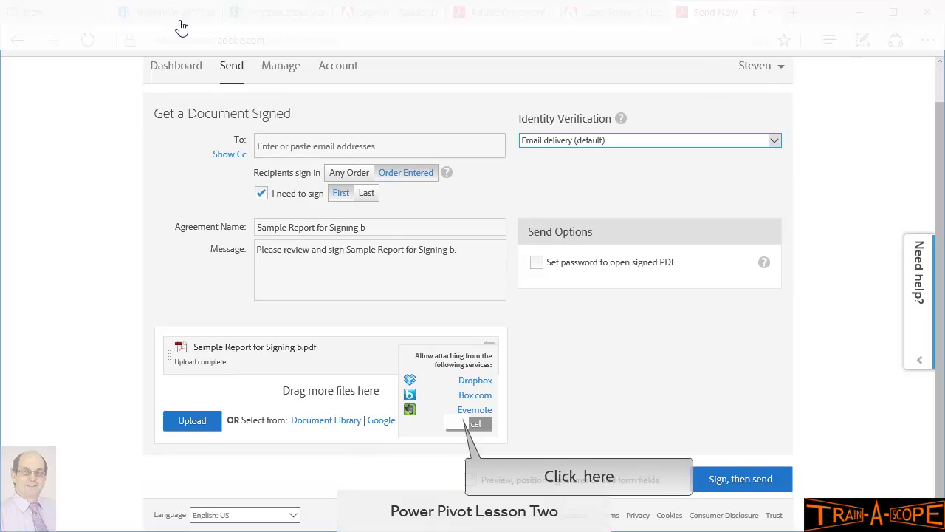
click(457, 427)
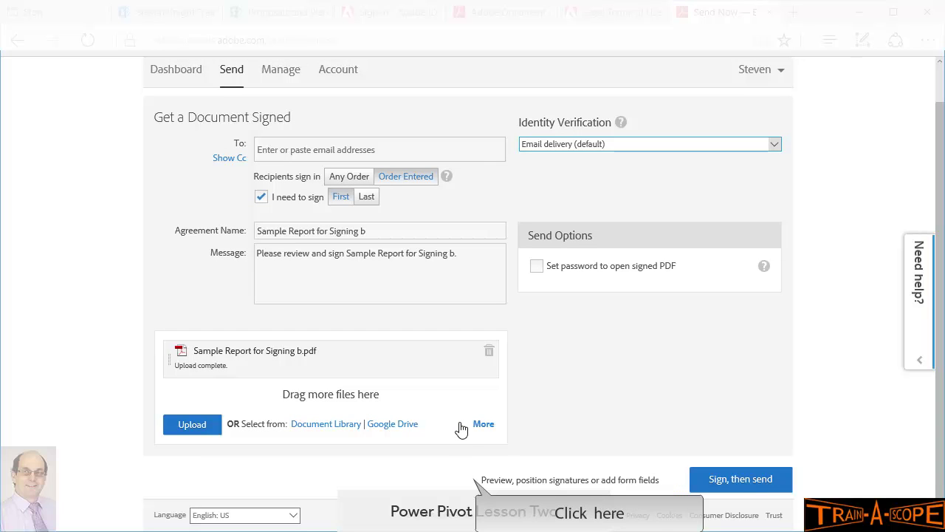
click(468, 480)
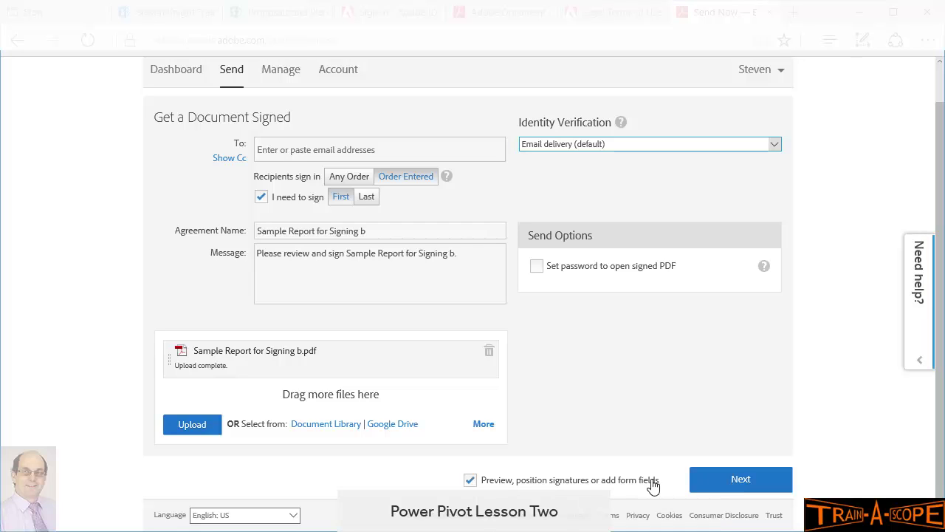
Step: Add the first recipient's address from the To field's autocomplete suggestions
click(728, 483)
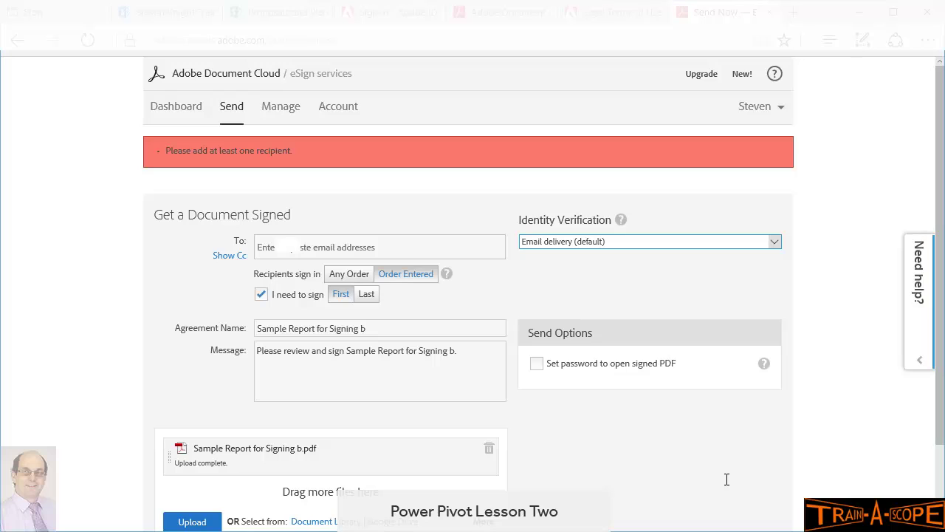
click(289, 247)
text(s)
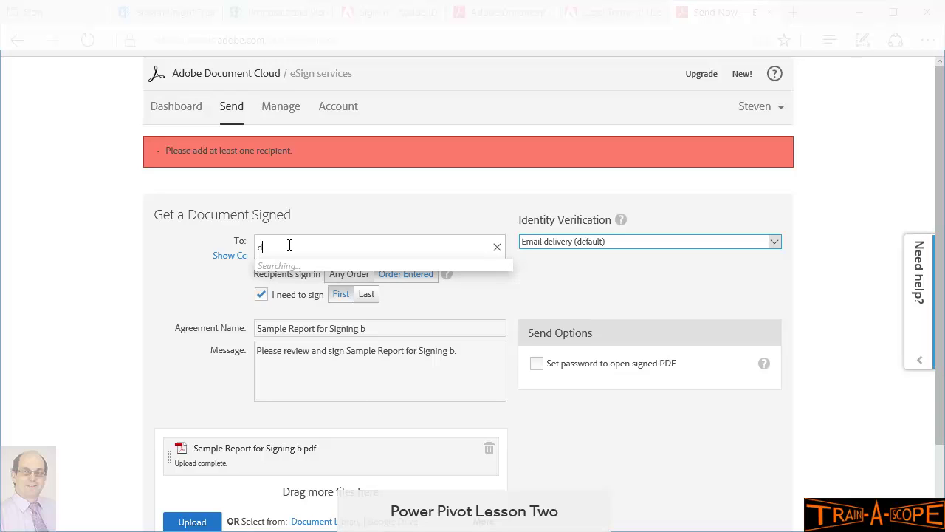
key(BackSpace)
text(steven)
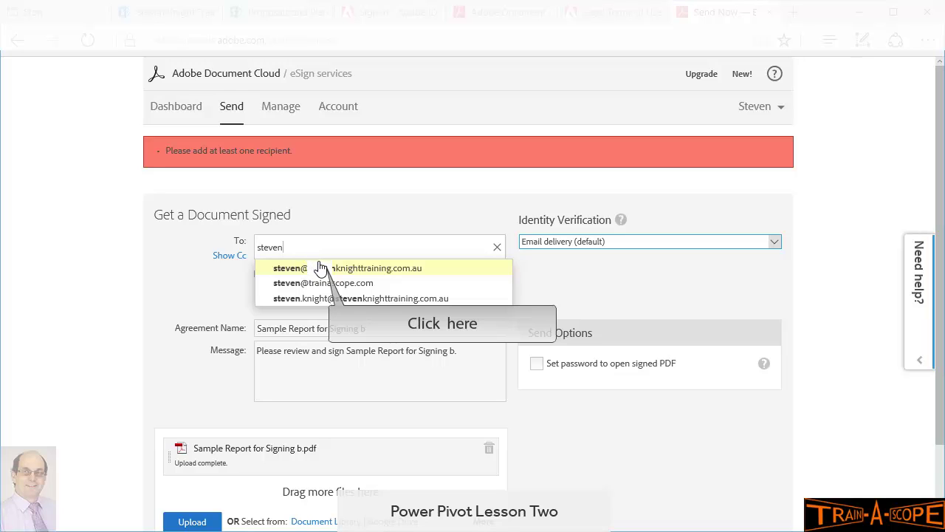
click(323, 268)
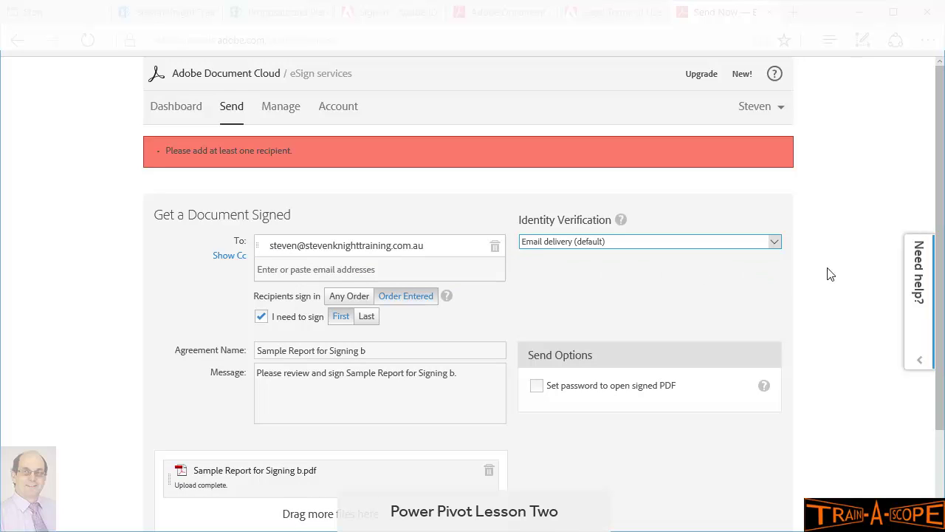
Step: Add a second recipient from the suggestions and continue to field placement
click(280, 259)
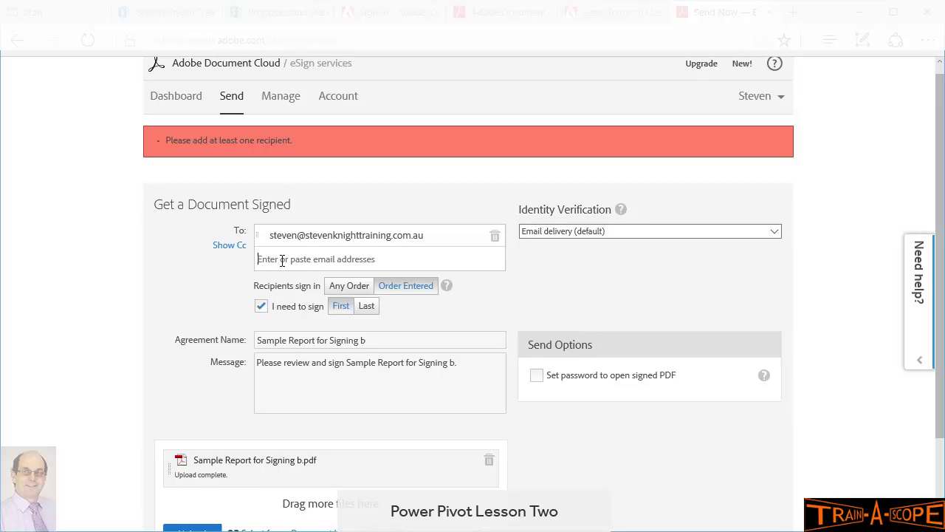
text(steve)
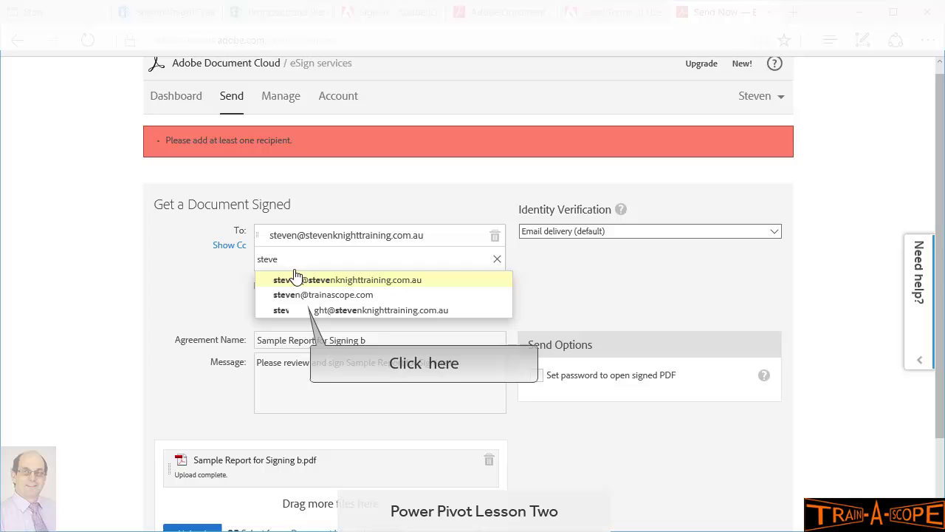
click(303, 310)
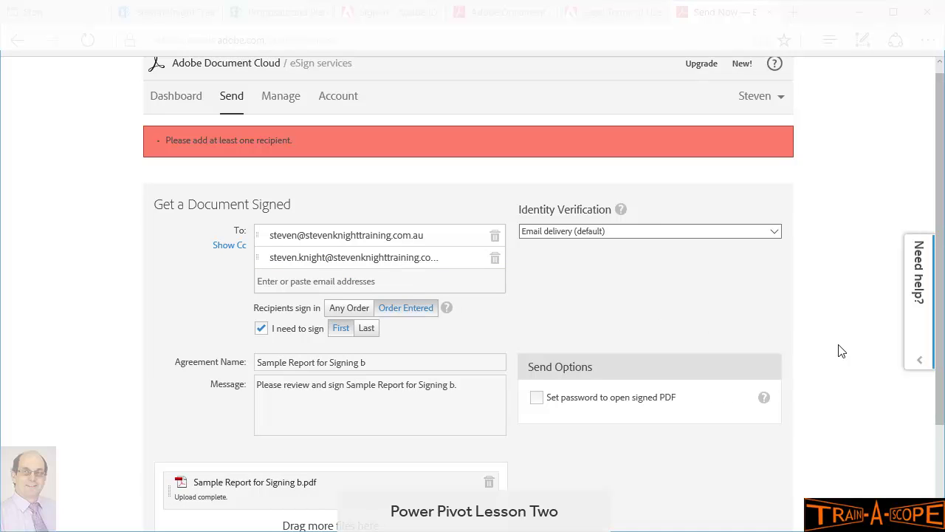
drag(941, 415, 941, 515)
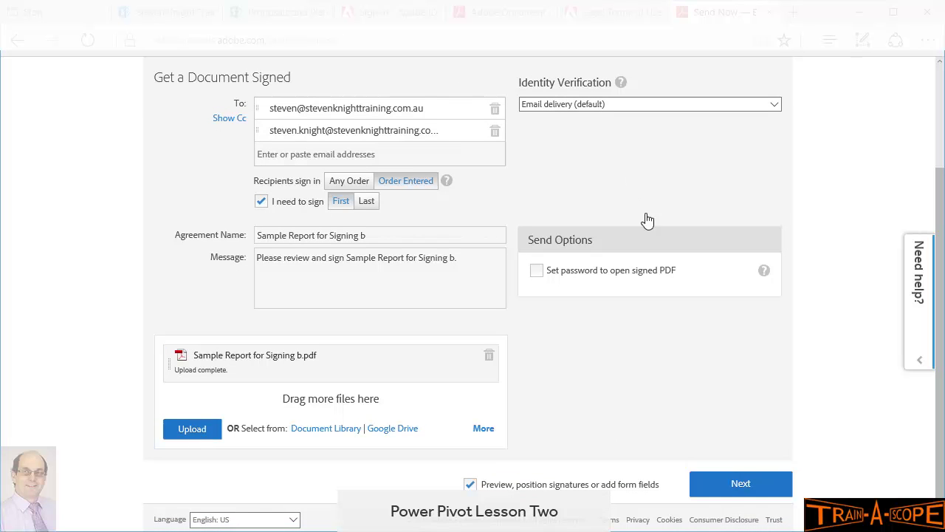
click(729, 486)
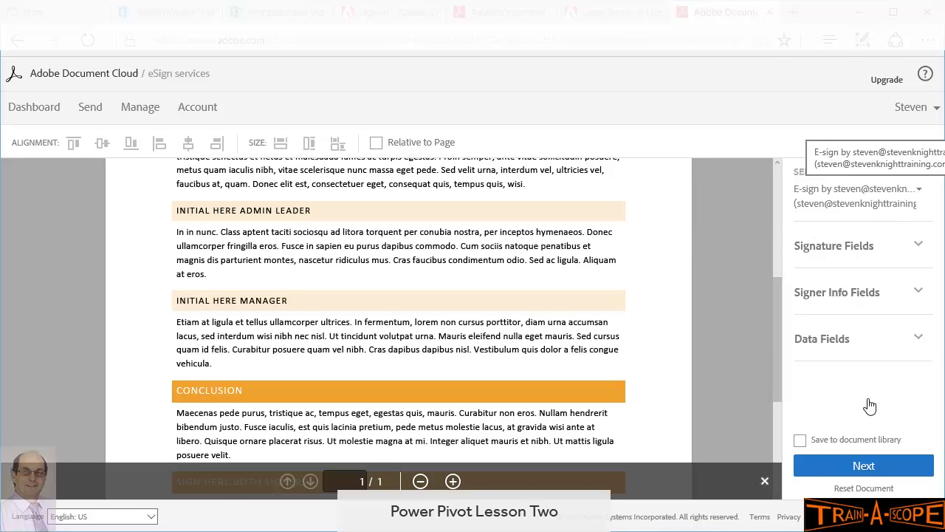
Step: Keep the first signer as the active participant and show the signature field types
click(910, 198)
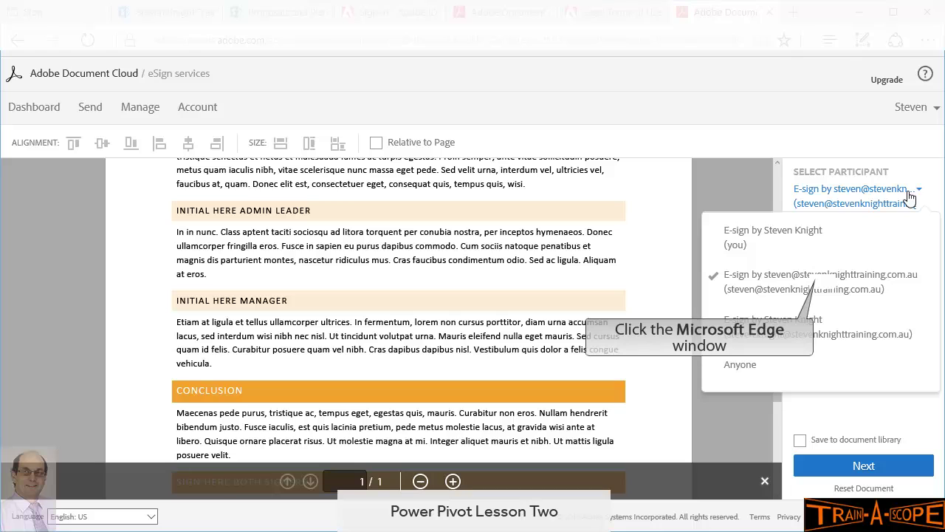
click(824, 288)
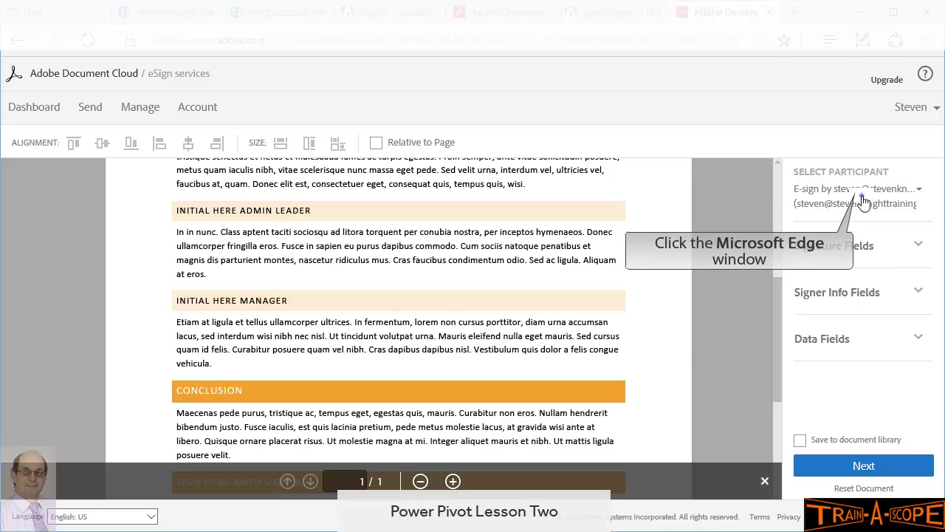
click(849, 201)
click(806, 287)
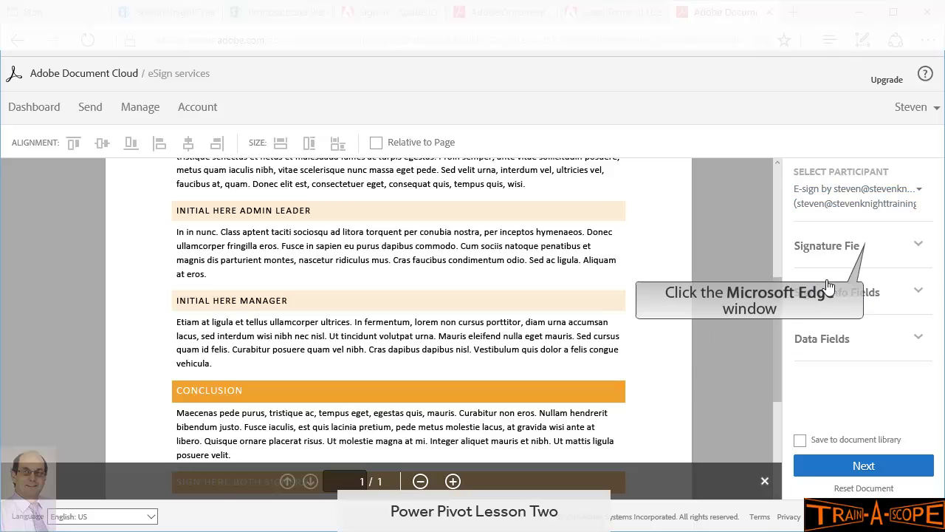
click(872, 246)
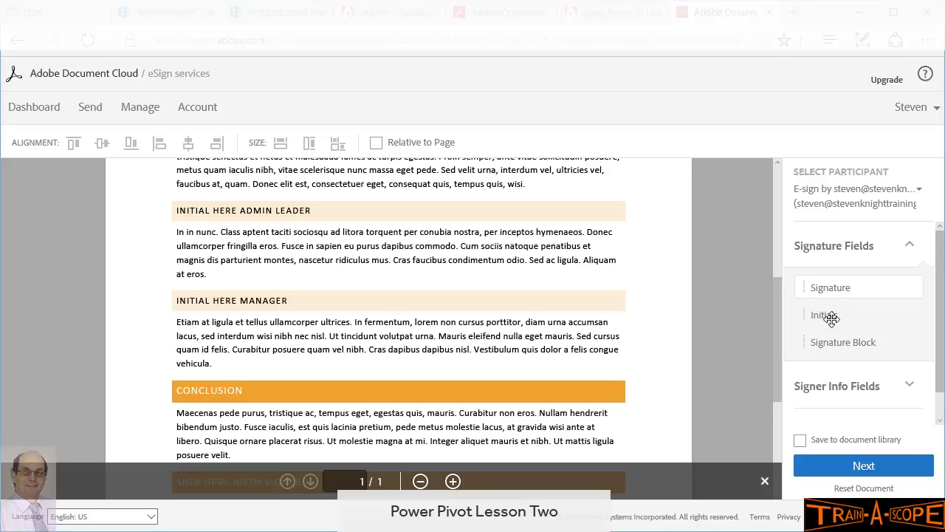
Step: Place Initials beside INITIAL HERE ADMIN LEADER and a signature block under SIGN HERE BOTH SIGNERS
mouse_move(825, 318)
mouse_down()
mouse_move(742, 297)
mouse_move(216, 231)
mouse_move(133, 204)
mouse_move(122, 212)
mouse_up()
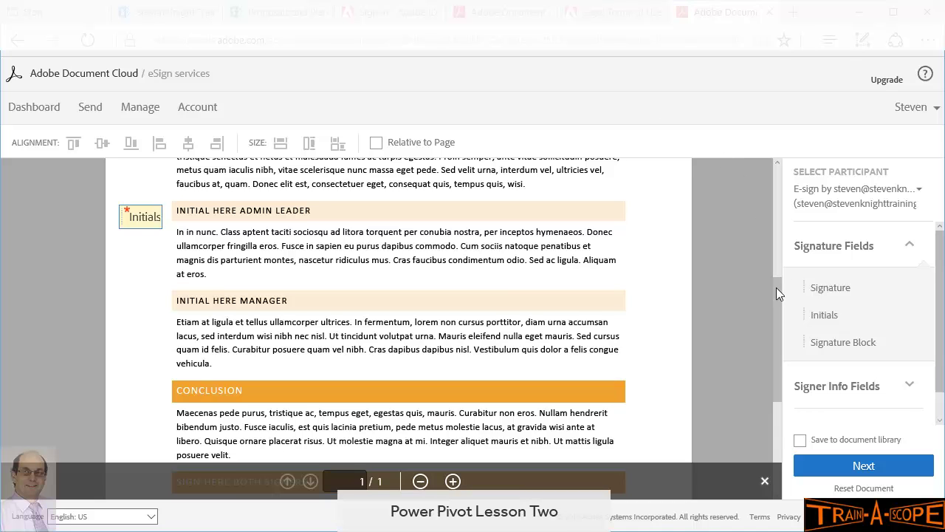
scroll(775, 295, down, 3)
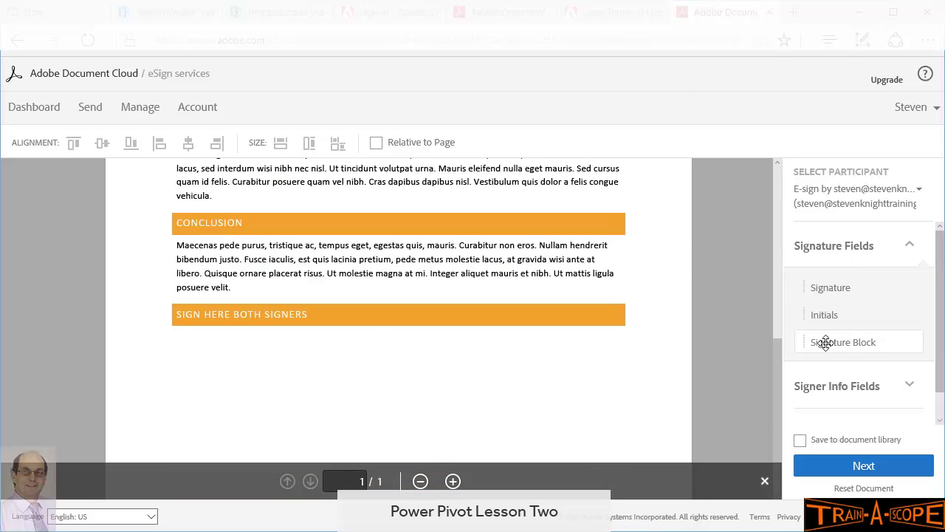
mouse_move(826, 341)
mouse_down()
mouse_move(213, 344)
mouse_move(177, 355)
mouse_up()
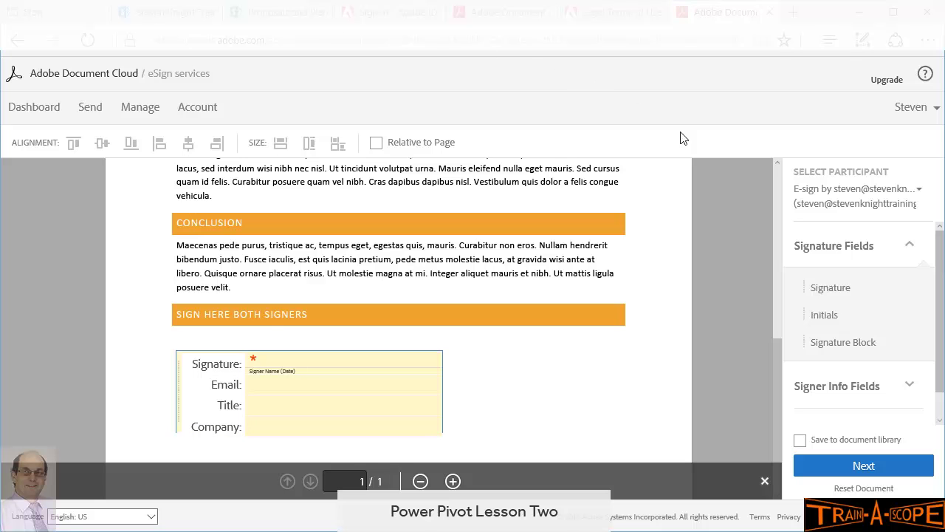
scroll(779, 319, up, 3)
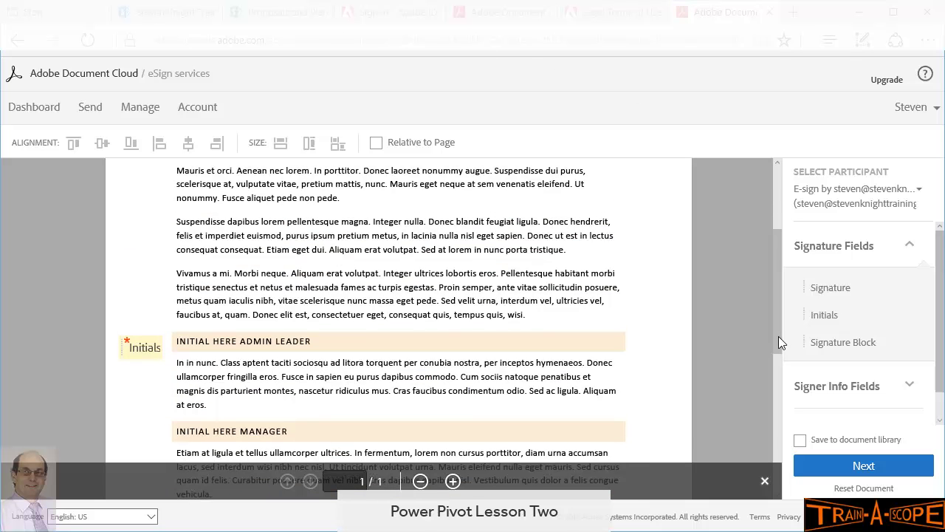
scroll(778, 336, down, 5)
scroll(779, 363, up, 4)
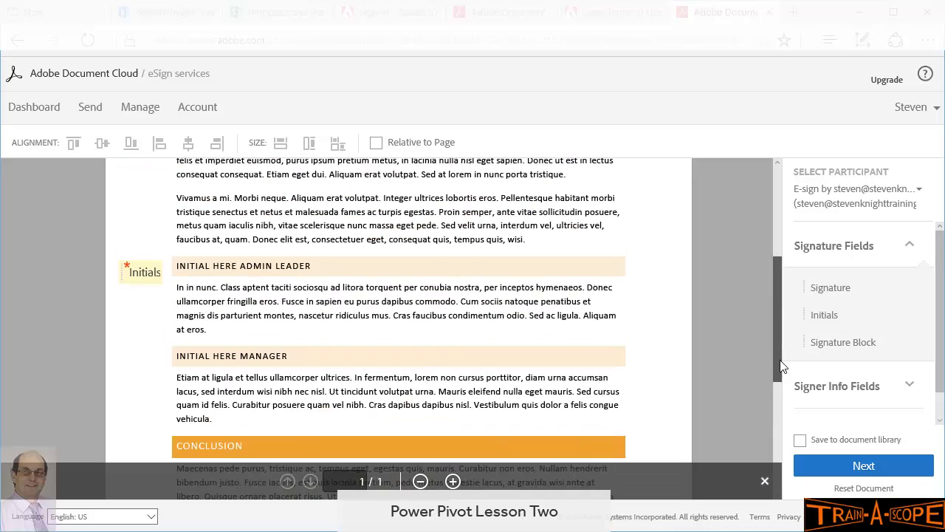
click(870, 205)
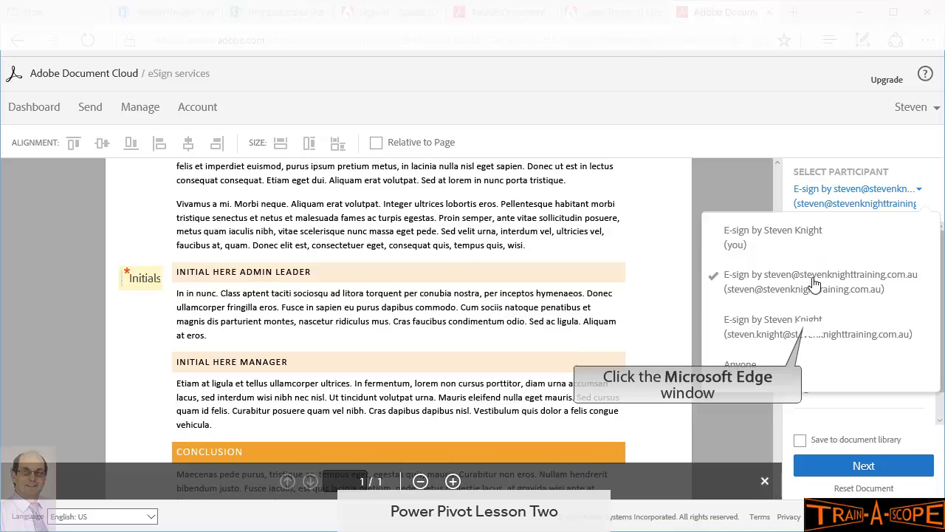
Step: For the second signer, place Initials beside INITIAL HERE MANAGER and a Signature field below
click(811, 334)
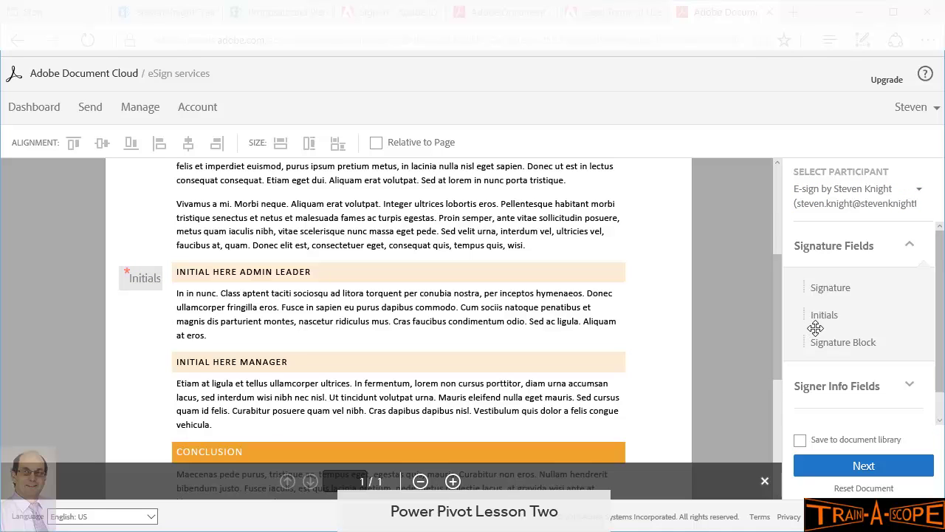
mouse_move(827, 321)
mouse_down()
mouse_move(360, 308)
mouse_move(105, 348)
mouse_move(125, 357)
mouse_up()
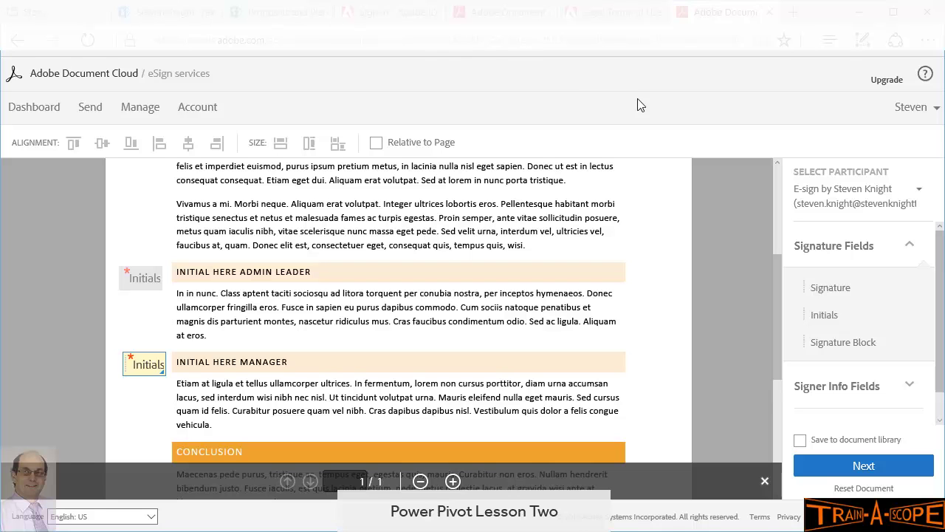
drag(776, 297, 764, 425)
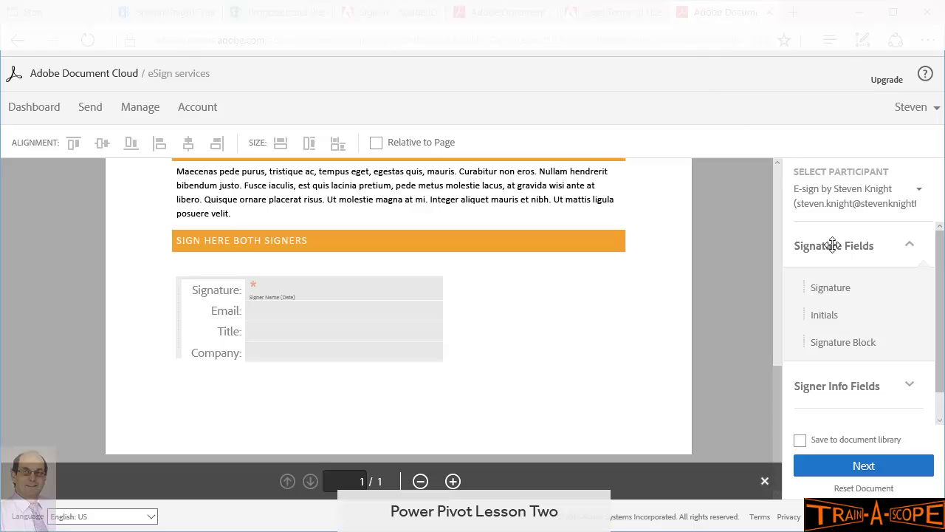
mouse_move(819, 289)
mouse_down()
mouse_move(350, 414)
mouse_move(194, 395)
mouse_up()
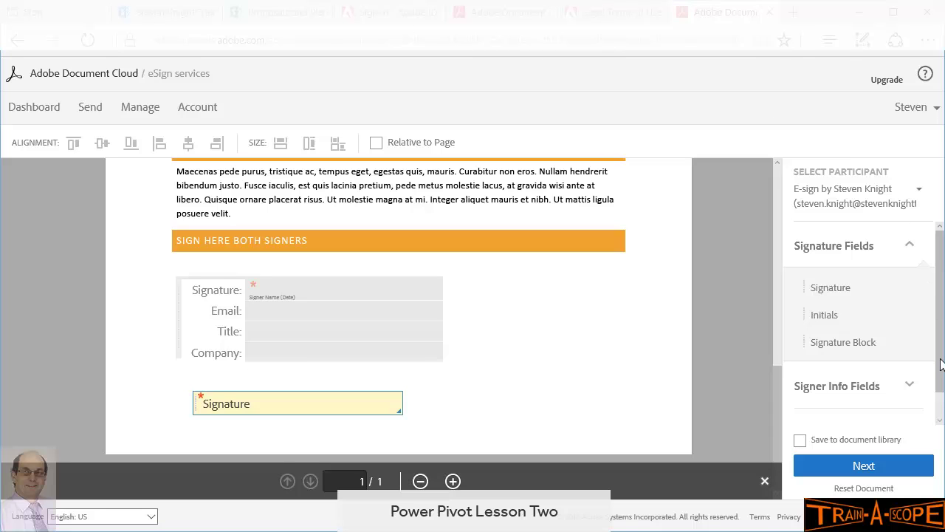
Step: Add a Signer's Title field beside the Signature field and enable saving to the document library
drag(940, 364, 940, 384)
click(915, 383)
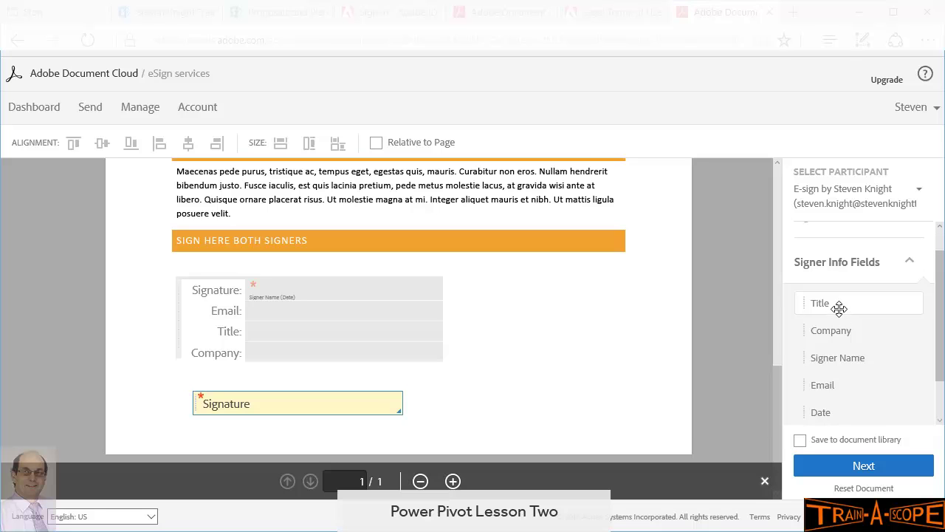
mouse_move(838, 308)
mouse_down()
mouse_move(662, 367)
mouse_move(427, 398)
mouse_up()
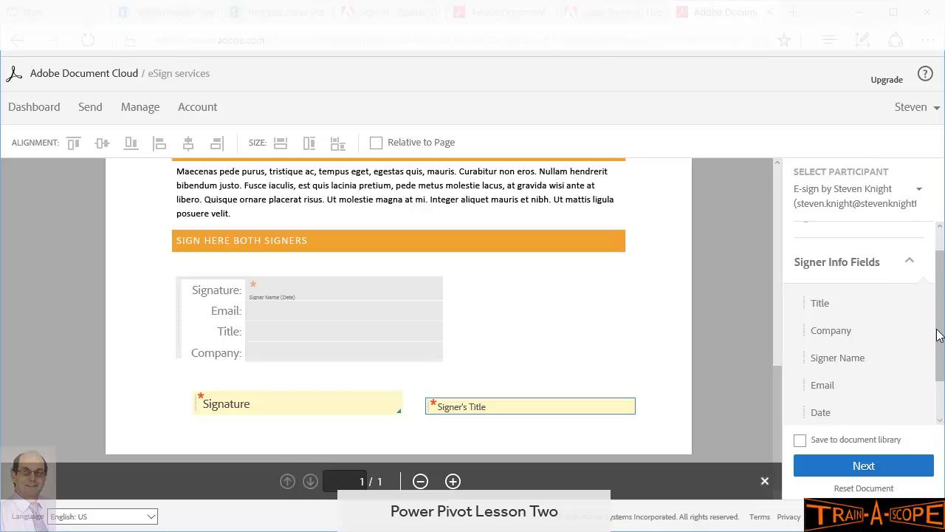
scroll(937, 334, down, 2)
click(909, 403)
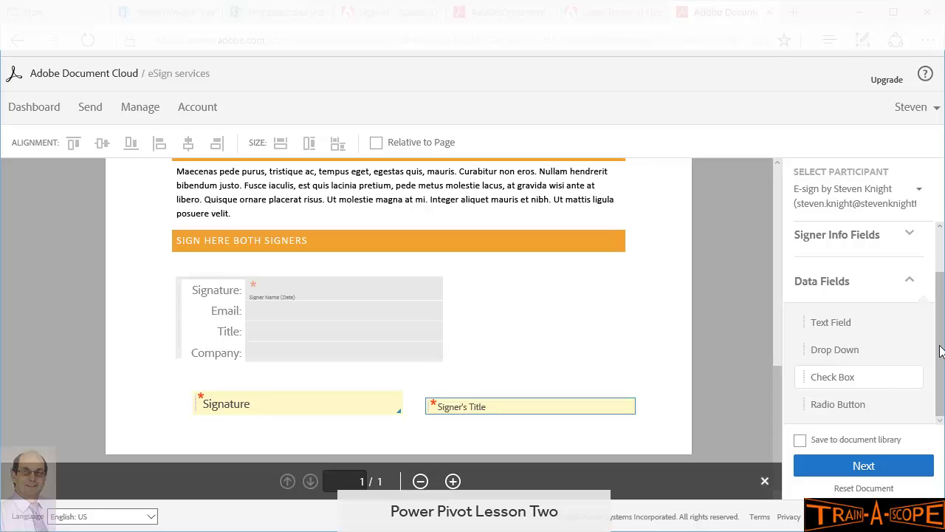
scroll(941, 352, up, 1)
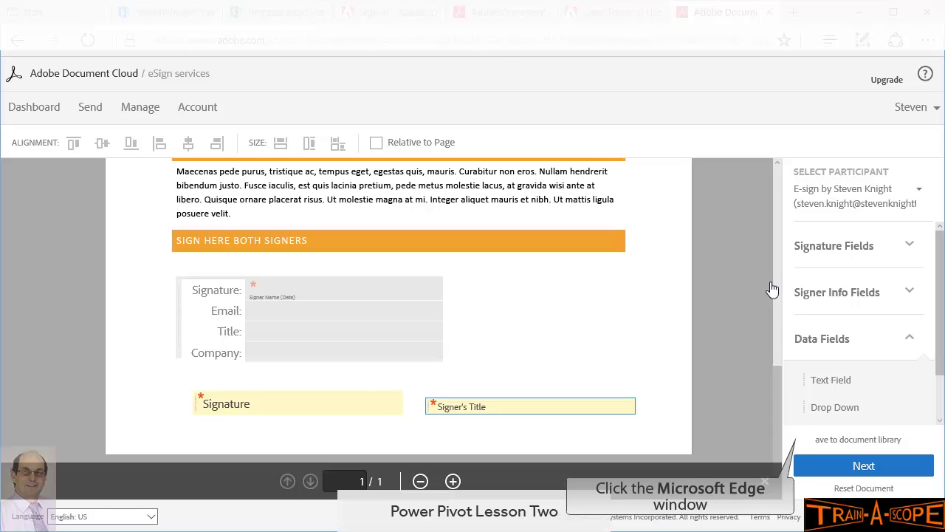
click(801, 441)
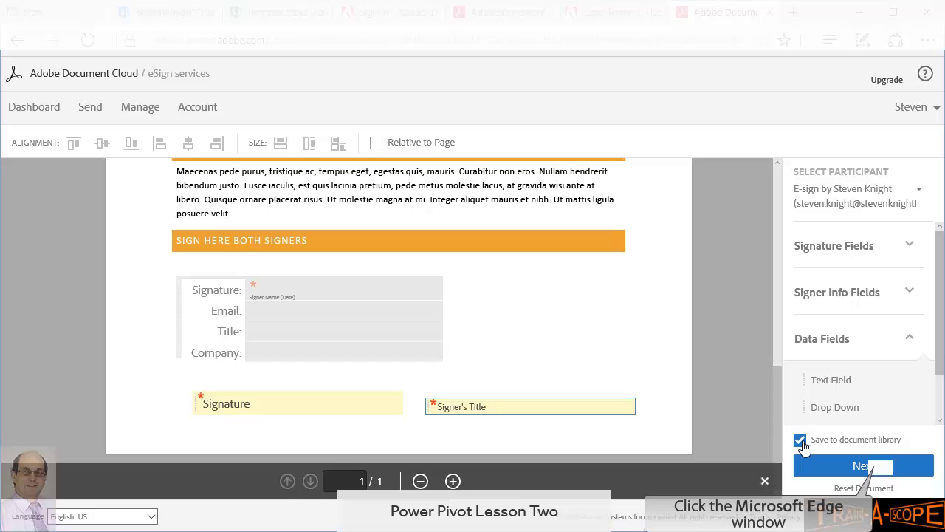
Step: Save the agreement to the library as 'Sample Report for Signing b' and send it
click(863, 466)
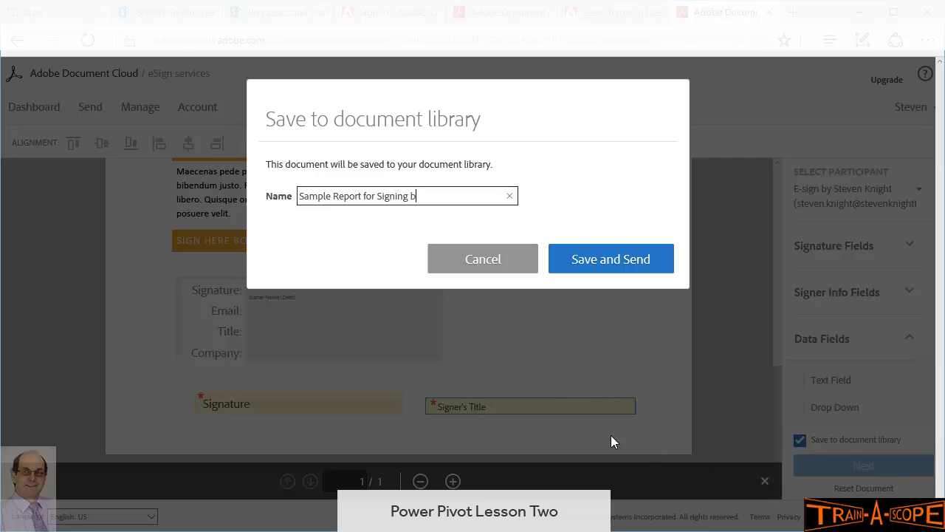
text(x)
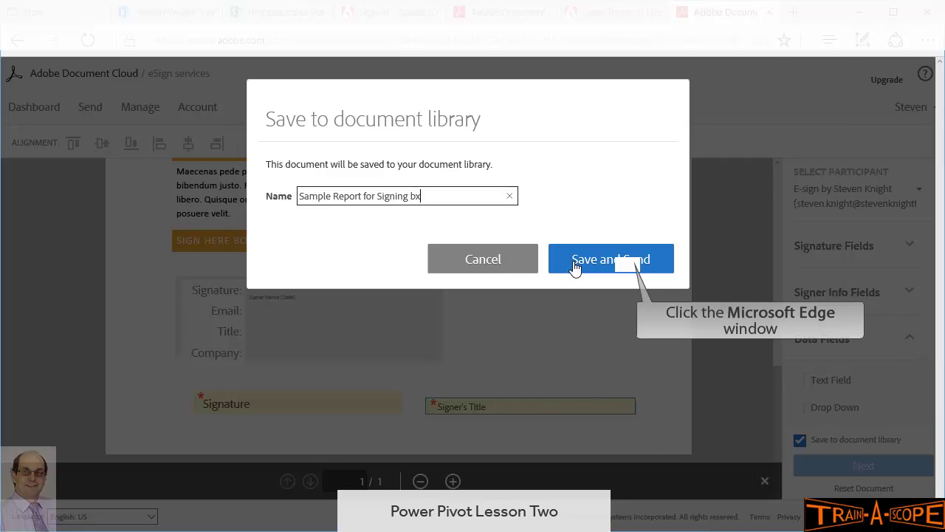
click(630, 270)
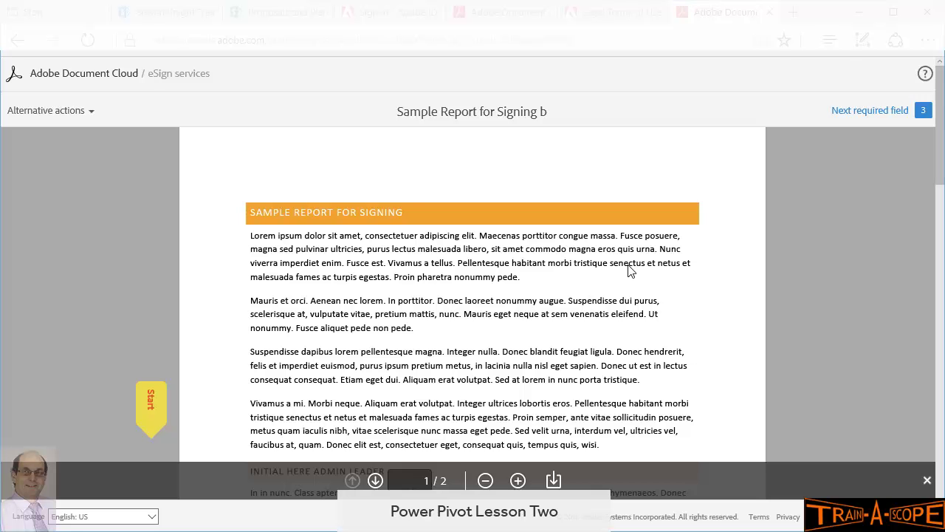